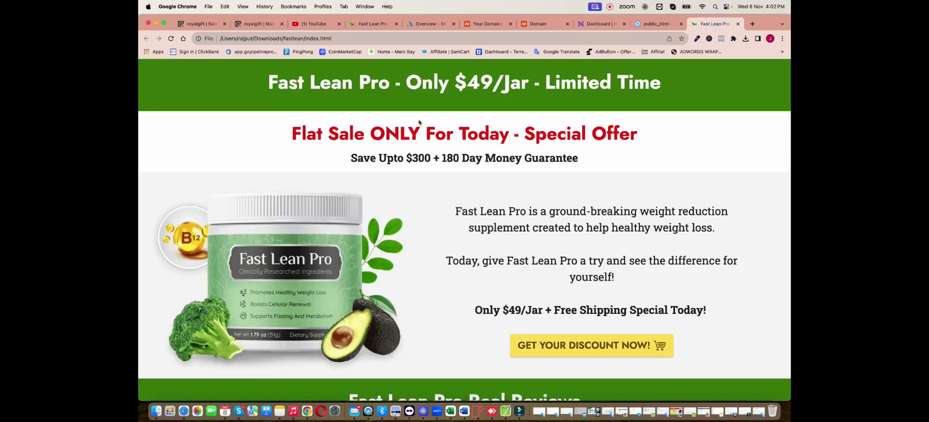
- Switch to the browser window with the new, campaign-free Google Ads account and open its advertiser verification page
{"action": "left_click", "coordinate": [428, 24]}
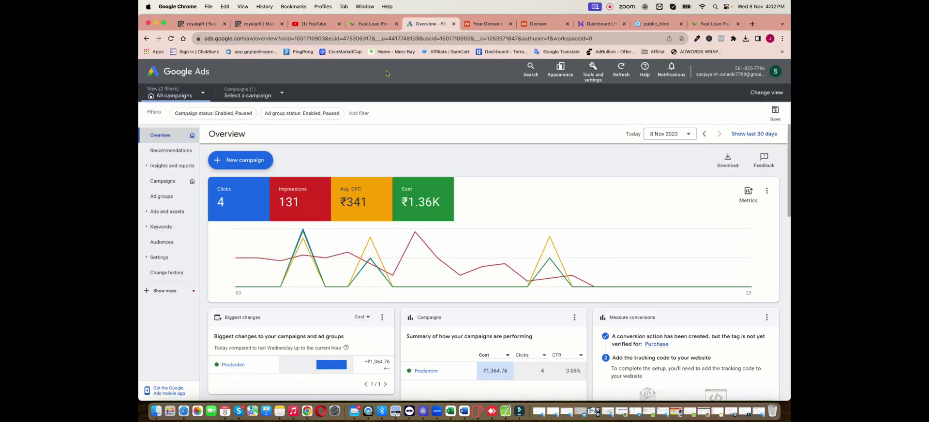
{"action": "left_click", "coordinate": [155, 23]}
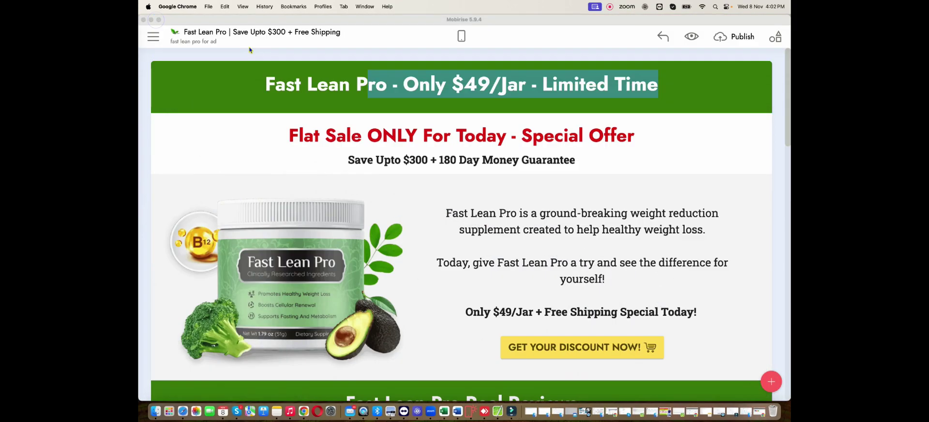
{"action": "left_click", "coordinate": [150, 20]}
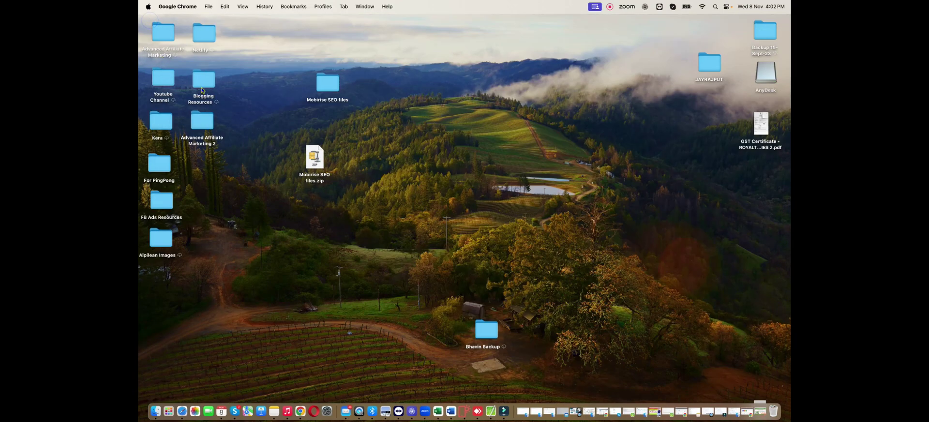
{"action": "left_click", "coordinate": [681, 412]}
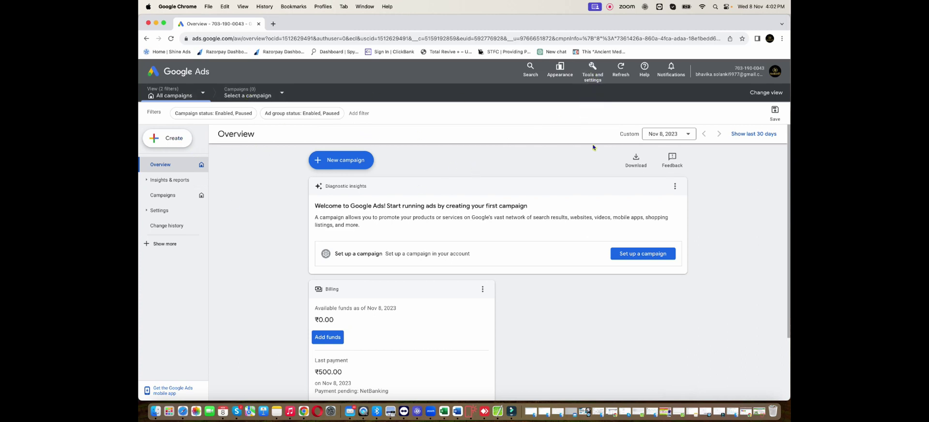
{"action": "left_click", "coordinate": [592, 70]}
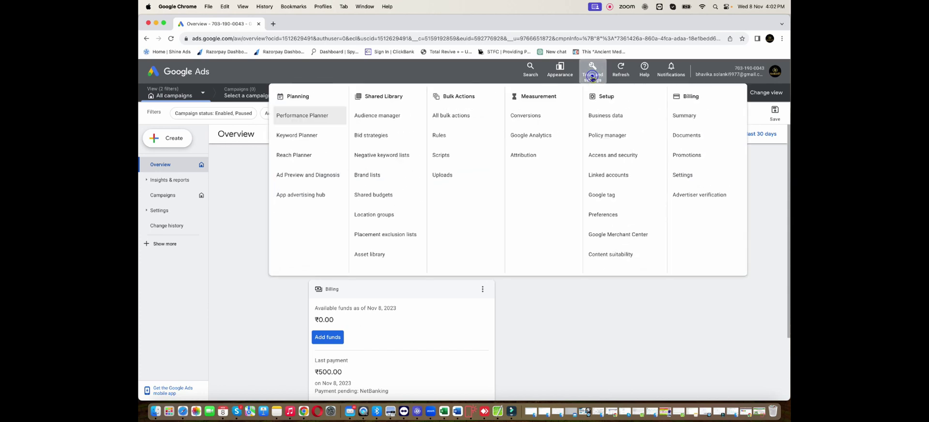
{"action": "left_click", "coordinate": [703, 196]}
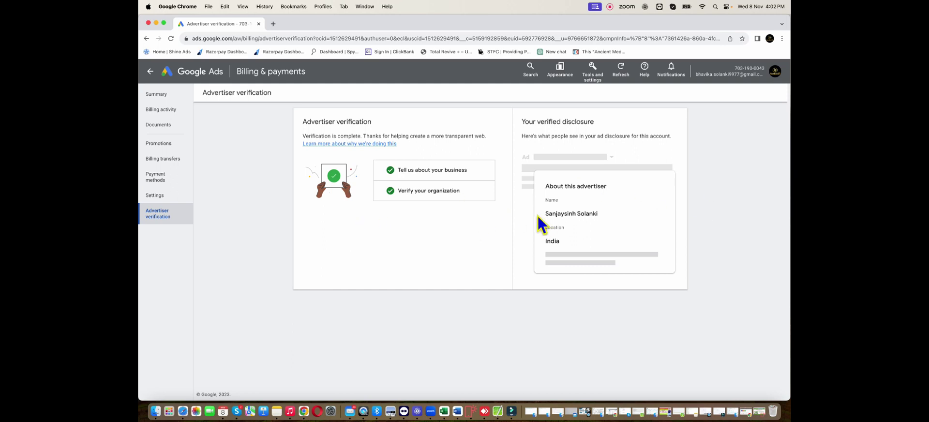
- Review the "Tell us about your business" and "Verify your organization" verification items, and return to the account overview
{"action": "left_click_drag", "start_coordinate": [398, 170], "coordinate": [462, 168]}
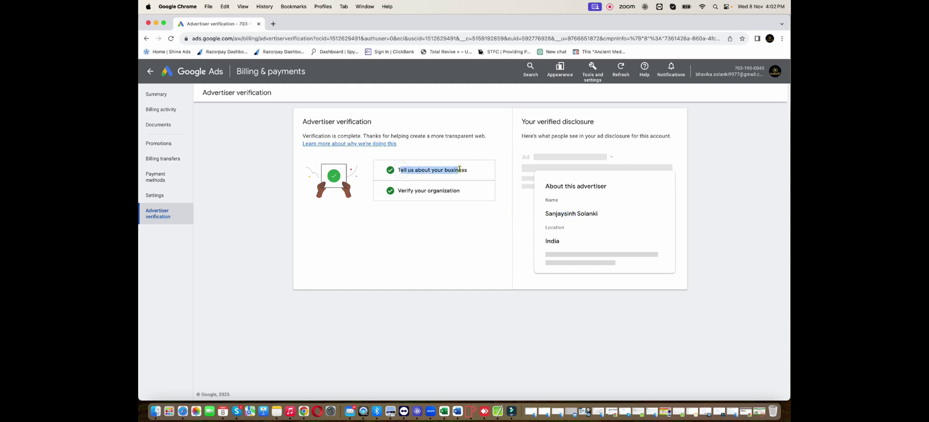
{"action": "left_click_drag", "start_coordinate": [409, 191], "coordinate": [452, 191]}
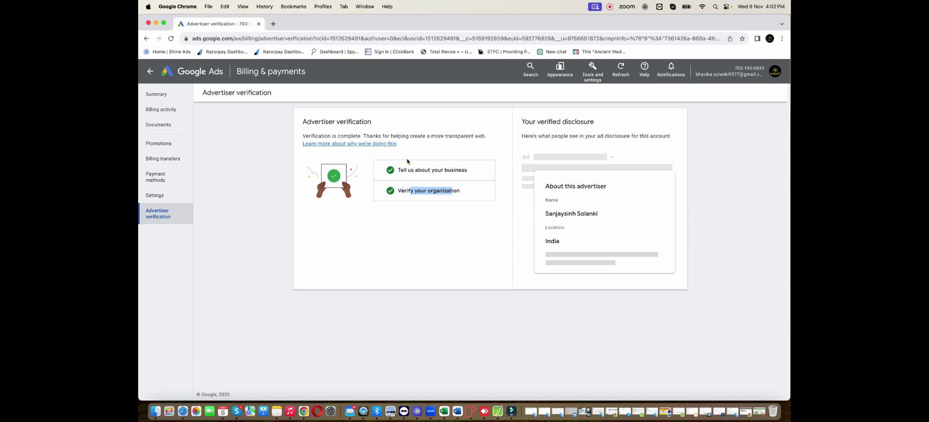
{"action": "left_click_drag", "start_coordinate": [397, 170], "coordinate": [396, 192]}
{"action": "triple_click", "coordinate": [472, 171]}
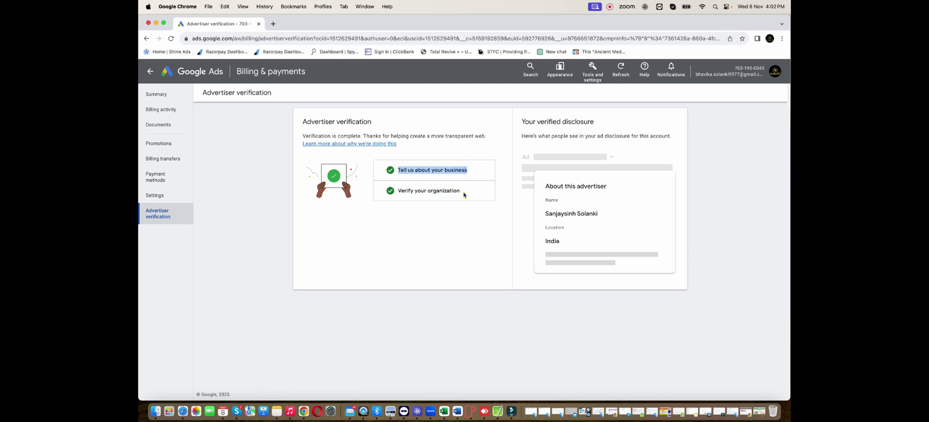
{"action": "left_click_drag", "start_coordinate": [466, 195], "coordinate": [396, 193]}
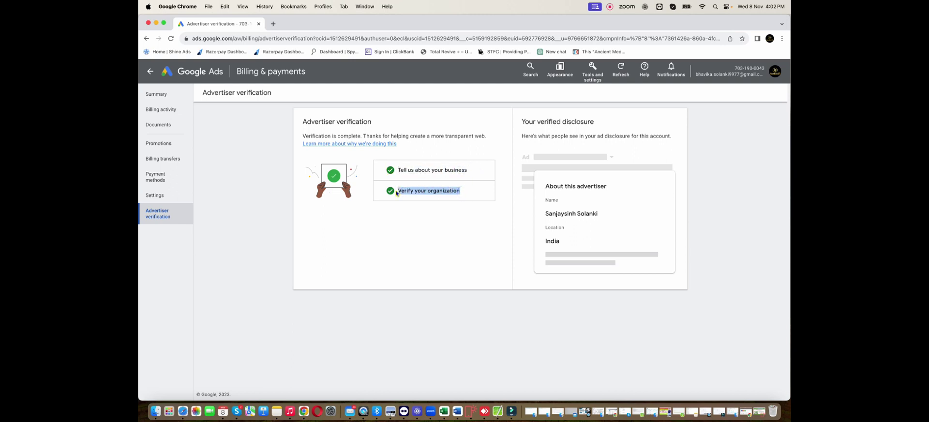
{"action": "left_click", "coordinate": [470, 191]}
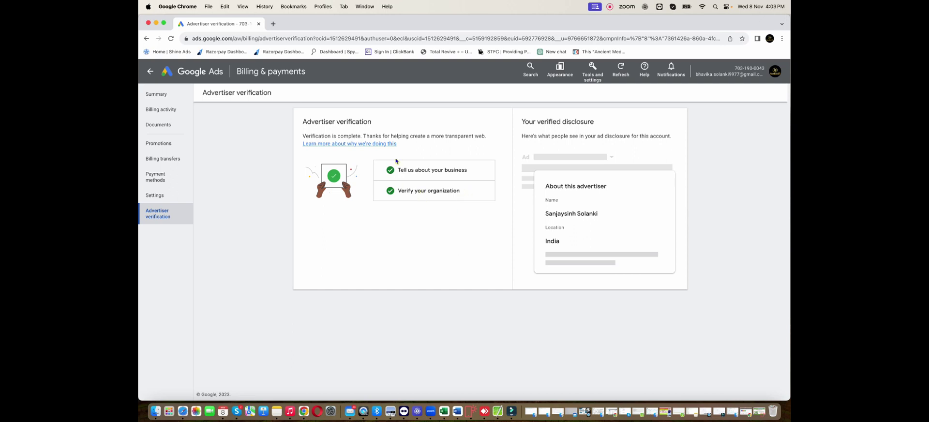
{"action": "left_click", "coordinate": [150, 72]}
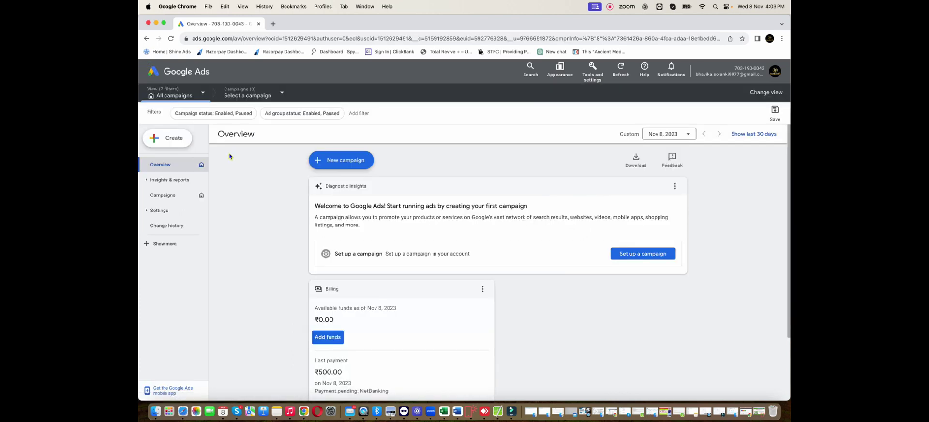
- Open the account's conversion settings and start a new conversion action that tracks actions on a website
{"action": "left_click", "coordinate": [346, 161]}
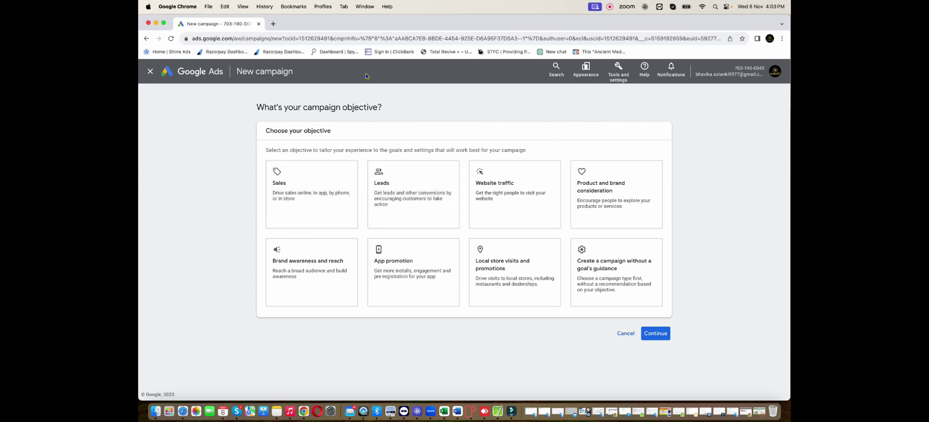
{"action": "left_click", "coordinate": [615, 76]}
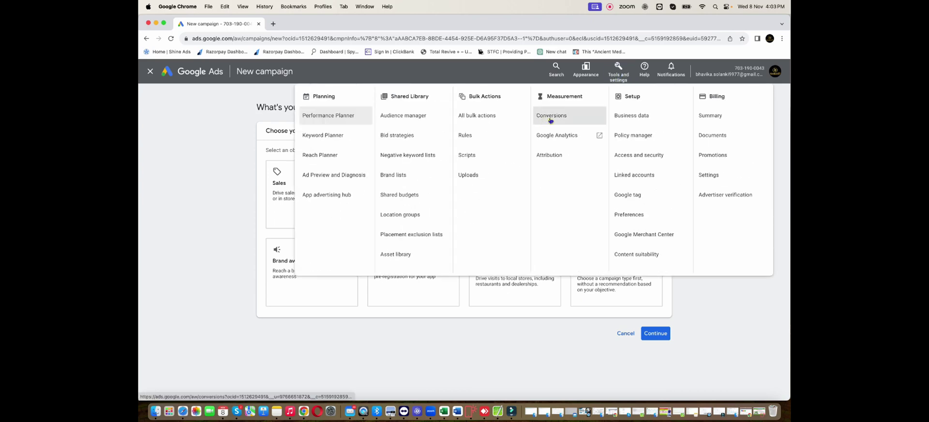
{"action": "left_click", "coordinate": [550, 121]}
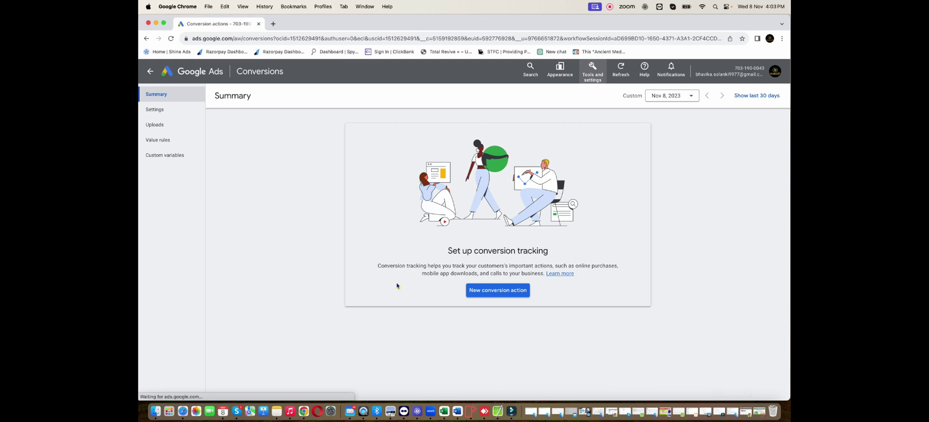
{"action": "left_click", "coordinate": [495, 291]}
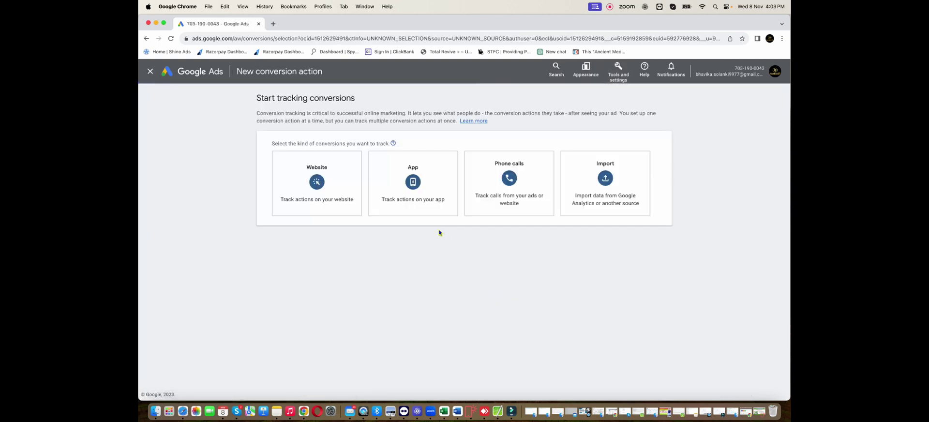
{"action": "left_click", "coordinate": [328, 174]}
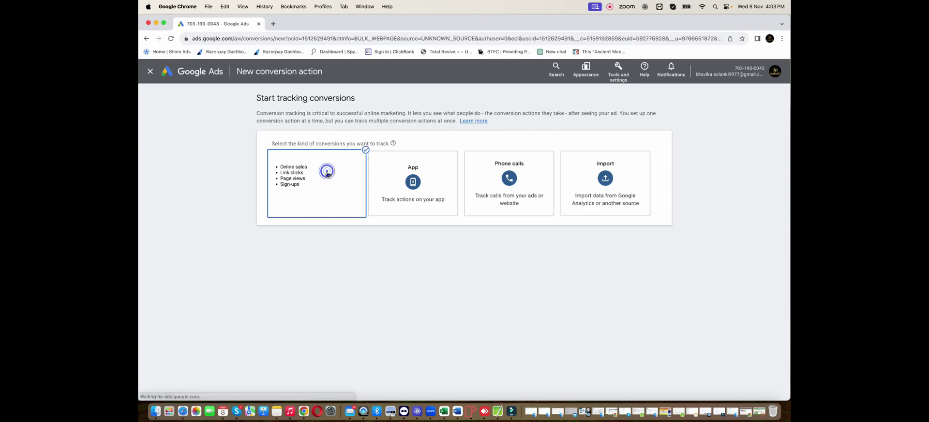
{"action": "left_click", "coordinate": [321, 191]}
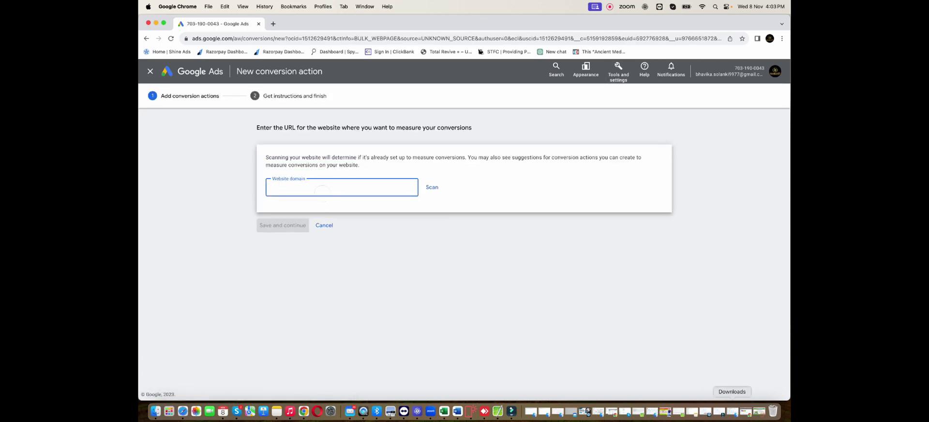
- Copy the domain healthyherb.store from the Hostinger dashboard in the other browser window and return to the conversion setup
{"action": "left_click", "coordinate": [747, 412]}
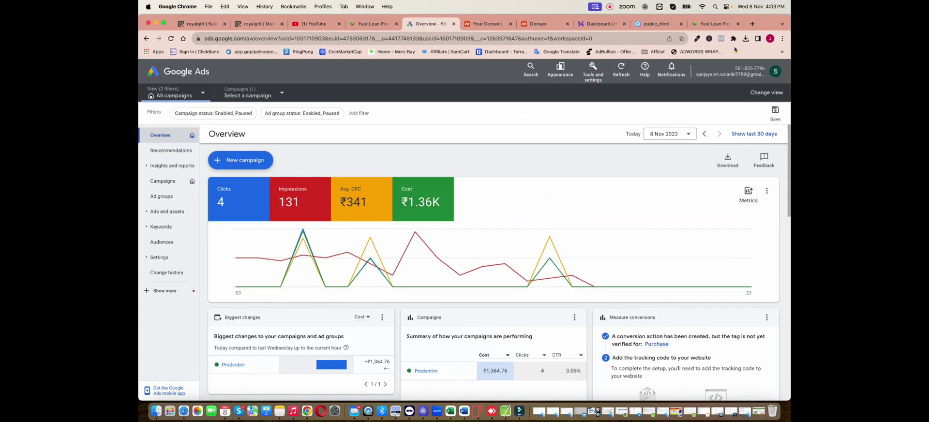
{"action": "left_click", "coordinate": [718, 22]}
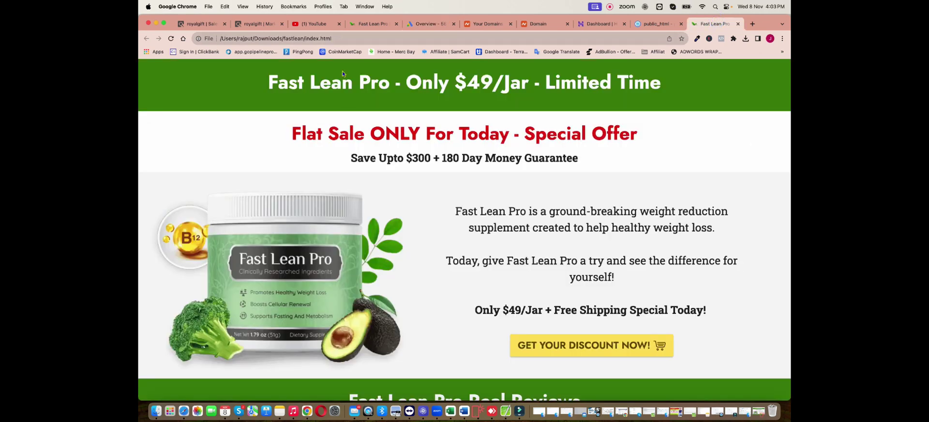
{"action": "left_click", "coordinate": [591, 24]}
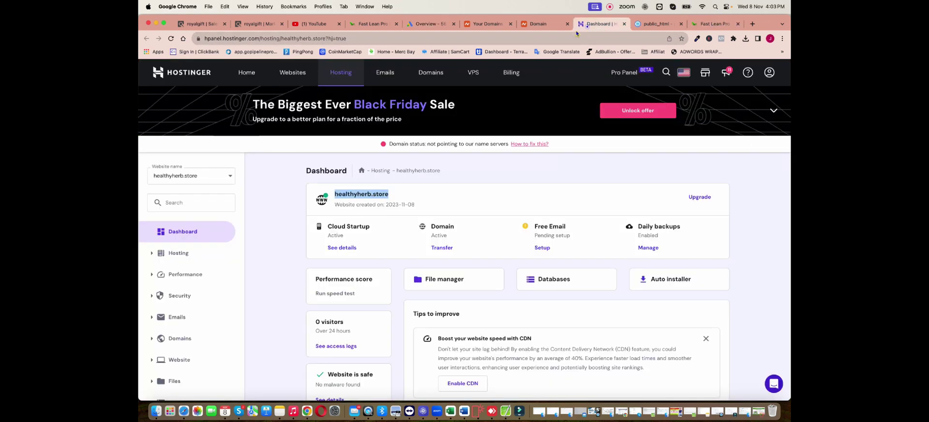
{"action": "right_click", "coordinate": [353, 194]}
{"action": "left_click", "coordinate": [376, 209]}
{"action": "left_click", "coordinate": [156, 23]}
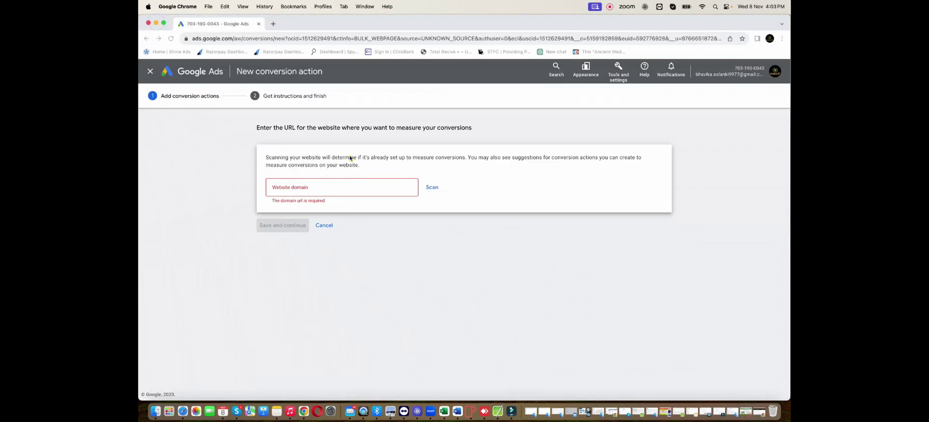
- Enter healthyherb.store as the website domain for measuring conversions and scan it
{"action": "right_click", "coordinate": [275, 200]}
{"action": "left_click", "coordinate": [278, 189]}
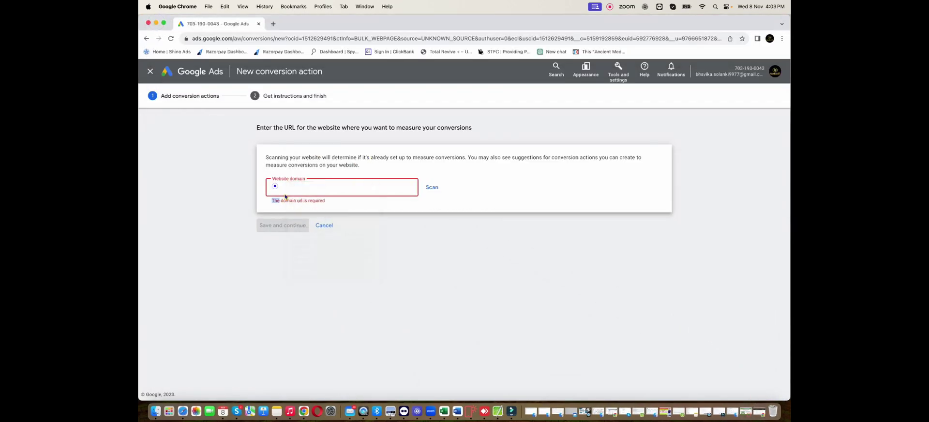
{"action": "right_click", "coordinate": [295, 189]}
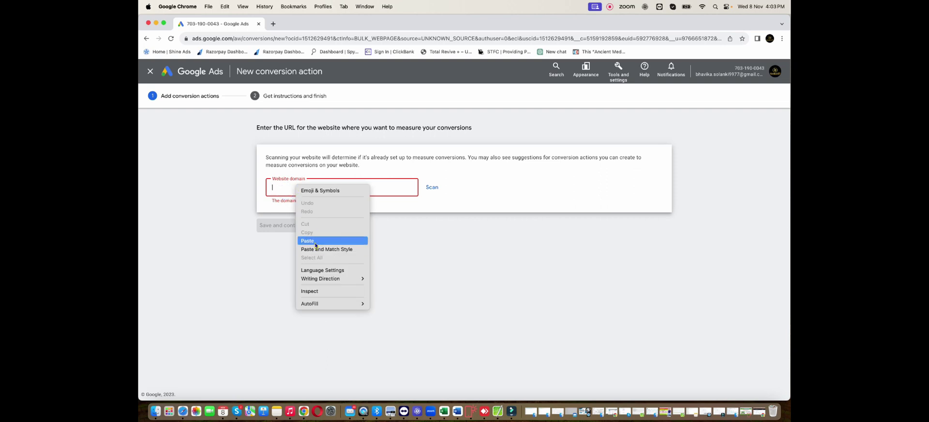
{"action": "left_click", "coordinate": [312, 241]}
{"action": "left_click", "coordinate": [432, 188]}
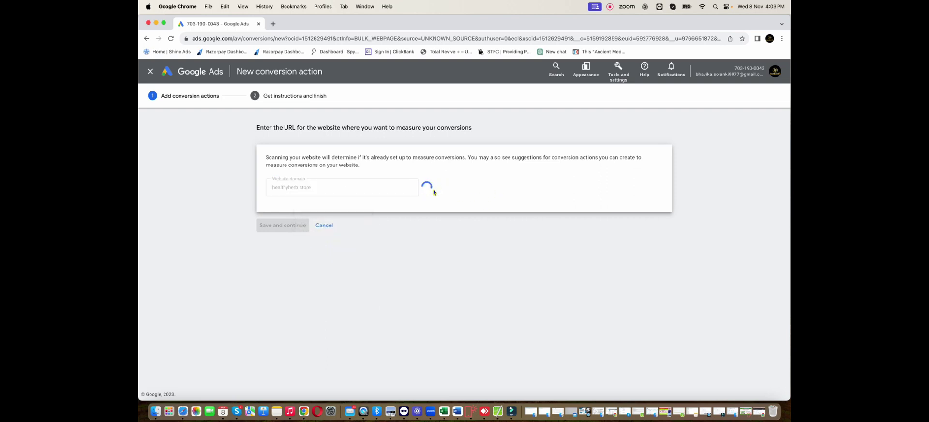
- Dismiss the form for a website-event conversion action and start adding a conversion action manually using code
{"action": "scroll", "coordinate": [339, 217], "scroll_direction": "down", "scroll_amount": 5}
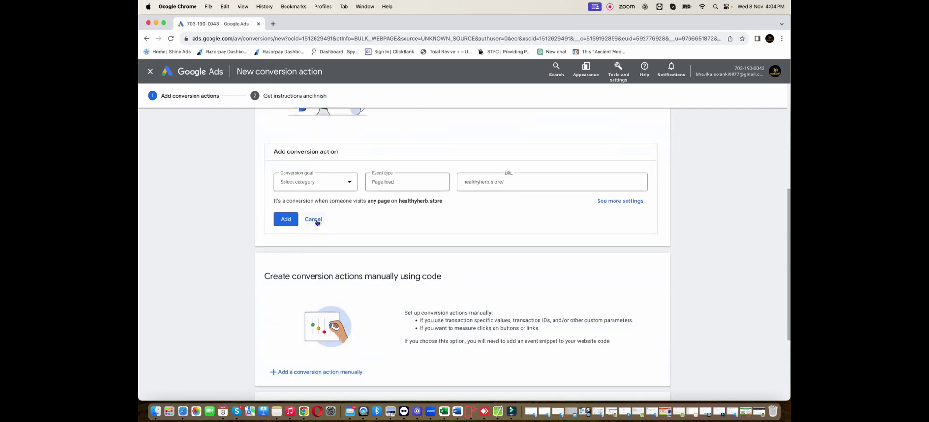
{"action": "scroll", "coordinate": [320, 221], "scroll_direction": "up", "scroll_amount": 3}
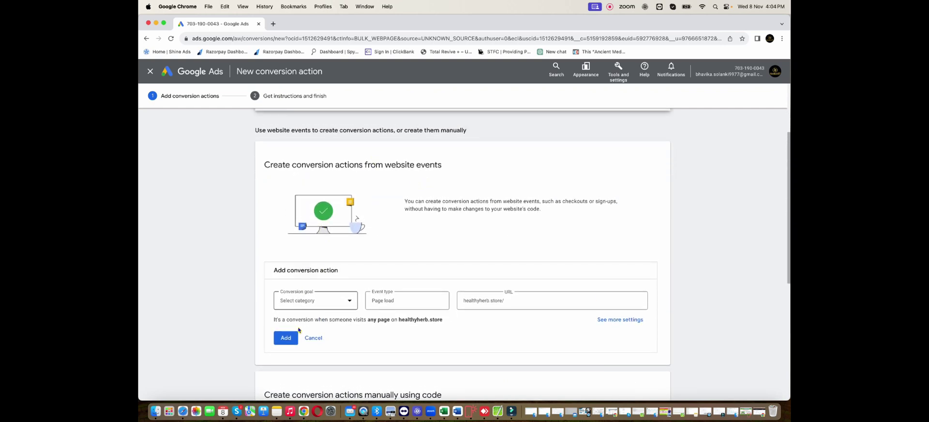
{"action": "left_click", "coordinate": [314, 338]}
{"action": "scroll", "coordinate": [325, 258], "scroll_direction": "down", "scroll_amount": 4}
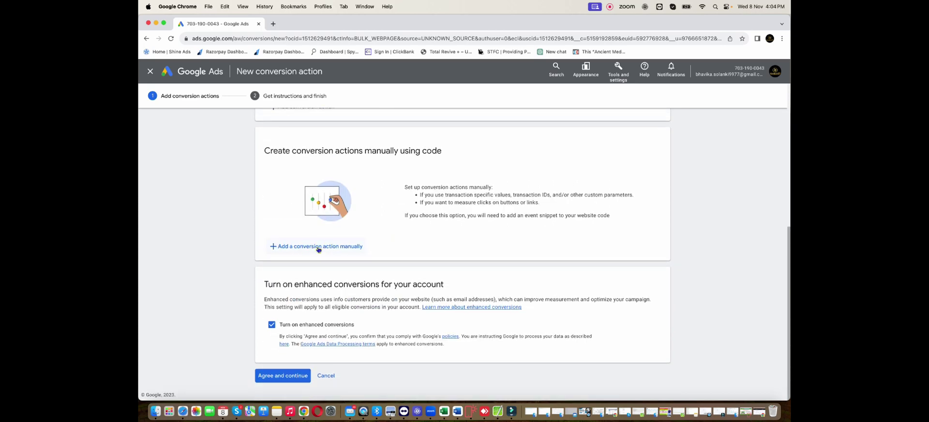
{"action": "left_click", "coordinate": [318, 247]}
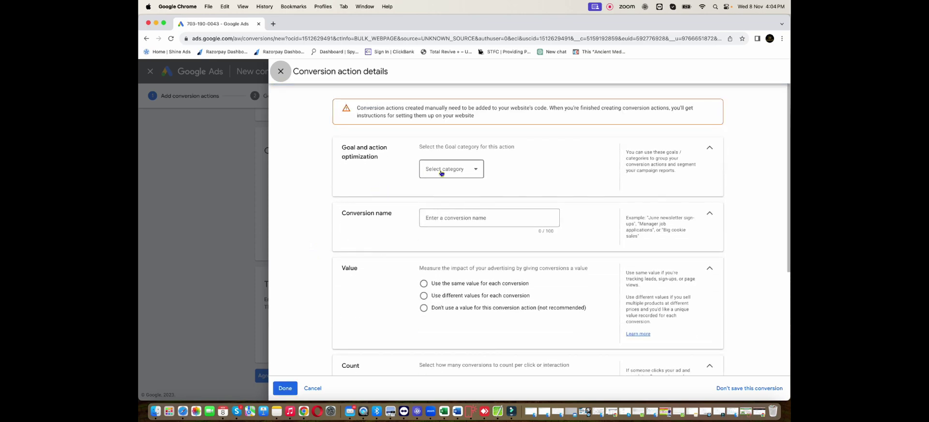
- Set the goal category to Purchase, with its optimization options expanded, and name the conversion "Purchase"
{"action": "left_click", "coordinate": [446, 170]}
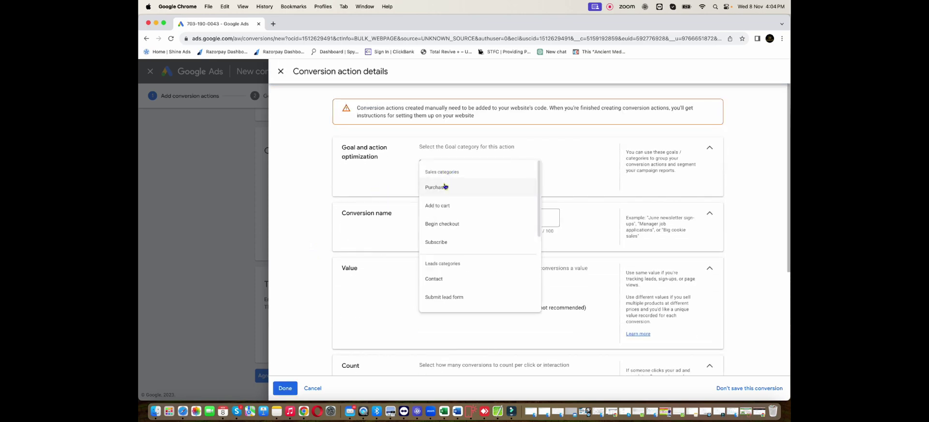
{"action": "left_click", "coordinate": [445, 187]}
{"action": "left_click", "coordinate": [428, 199]}
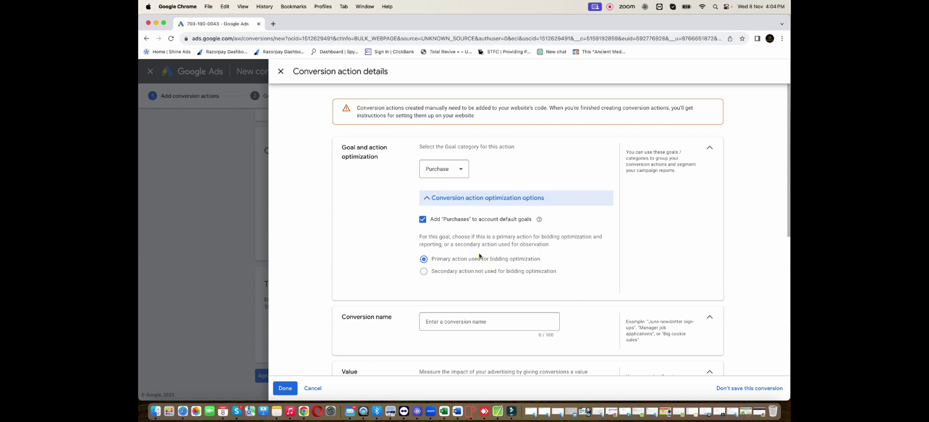
{"action": "scroll", "coordinate": [477, 254], "scroll_direction": "down", "scroll_amount": 3}
{"action": "left_click", "coordinate": [453, 242]}
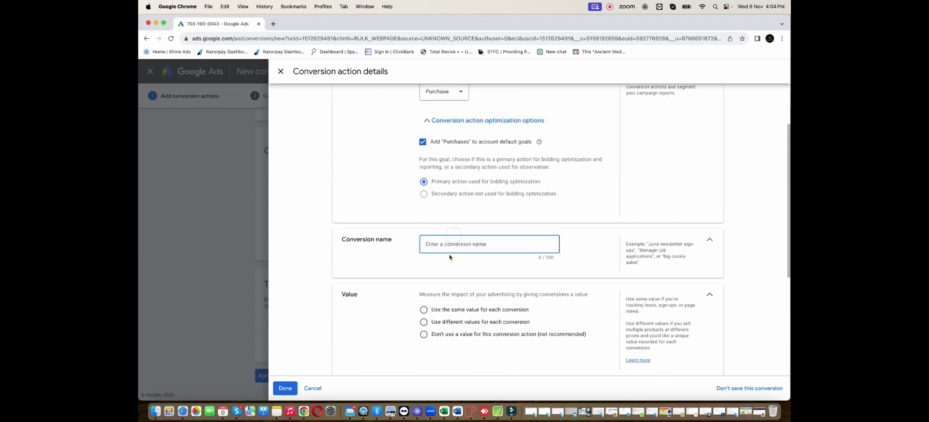
{"action": "type", "text": "Purchase"}
- Set the conversion value to use different values for each conversion, and check the count and conversion window settings
{"action": "scroll", "coordinate": [467, 251], "scroll_direction": "down", "scroll_amount": 4}
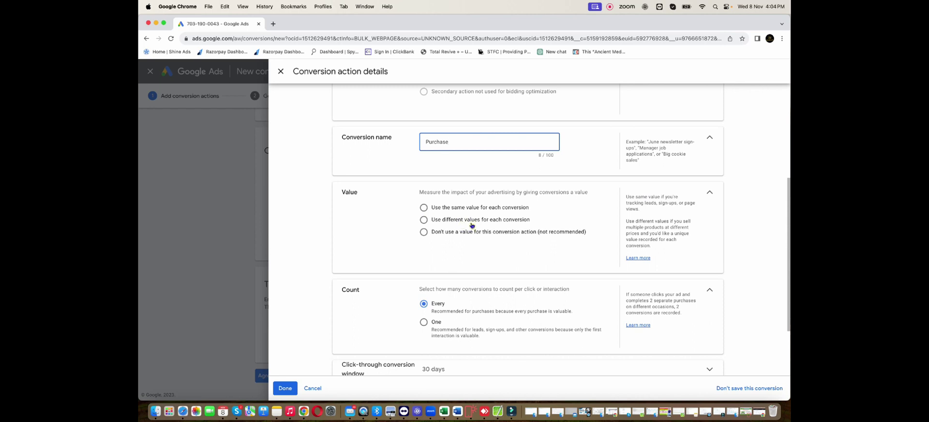
{"action": "left_click", "coordinate": [444, 222]}
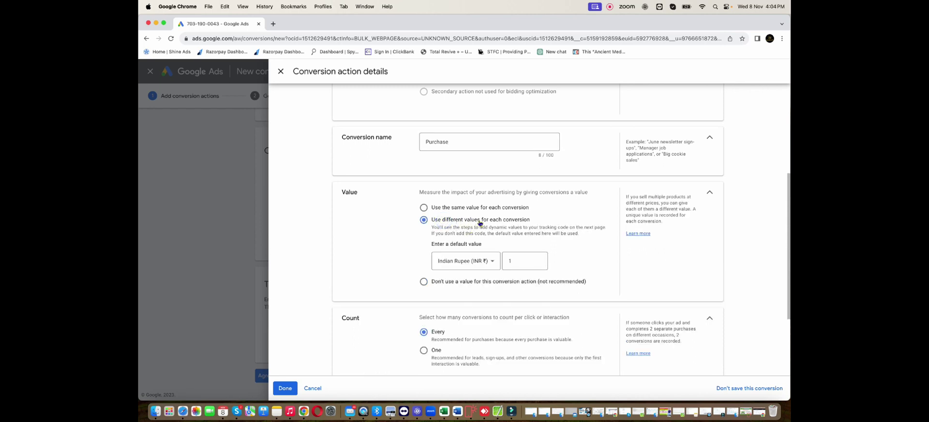
{"action": "scroll", "coordinate": [479, 223], "scroll_direction": "down", "scroll_amount": 2}
{"action": "scroll", "coordinate": [480, 222], "scroll_direction": "down", "scroll_amount": 3}
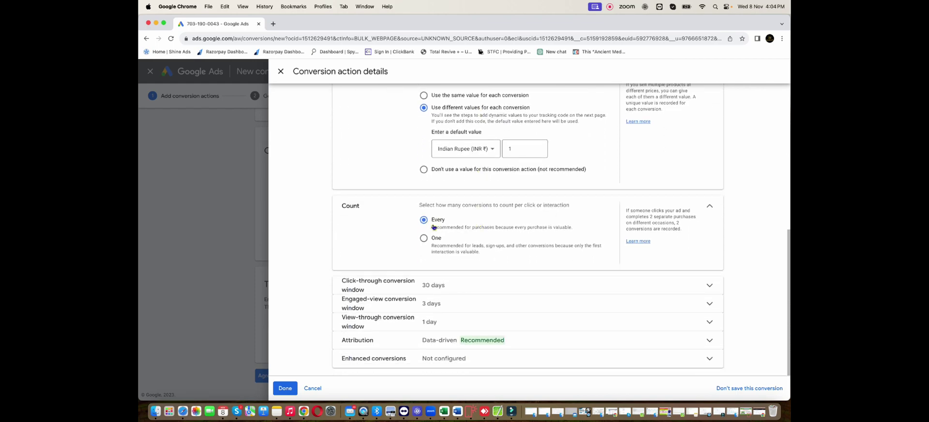
- Save the Purchase conversion action and start a second manual one with the goal category Page view
{"action": "left_click", "coordinate": [285, 388]}
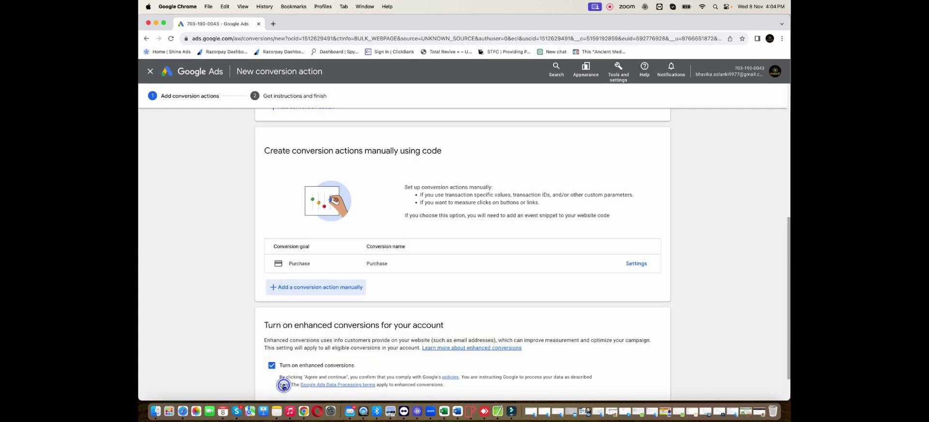
{"action": "left_click", "coordinate": [304, 289]}
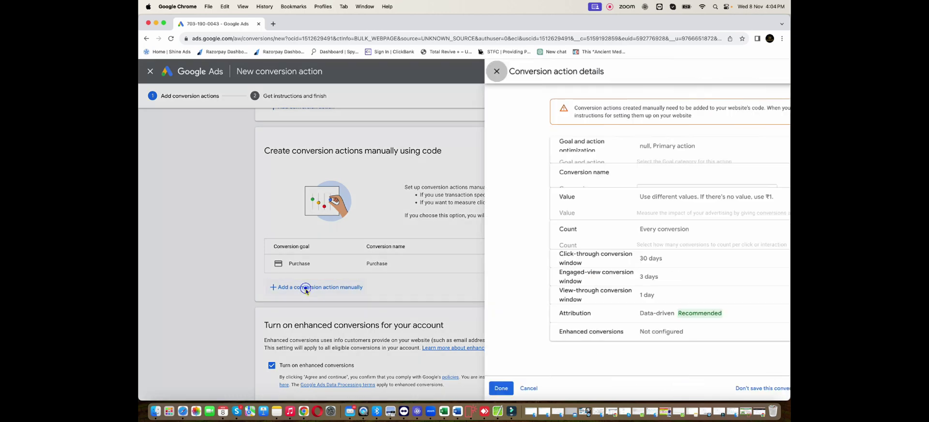
{"action": "left_click", "coordinate": [447, 168]}
{"action": "scroll", "coordinate": [453, 220], "scroll_direction": "down", "scroll_amount": 3}
{"action": "left_click", "coordinate": [443, 280]}
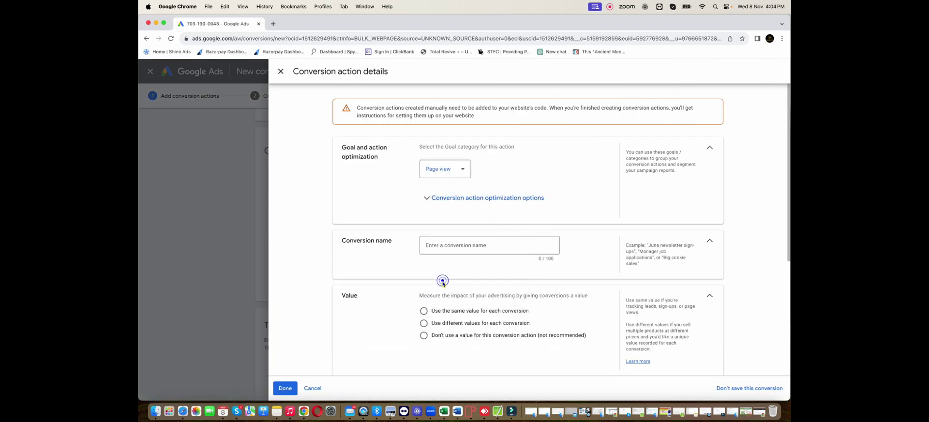
- Exclude page views from the account default goals and name the conversion "Page View"
{"action": "left_click", "coordinate": [426, 198]}
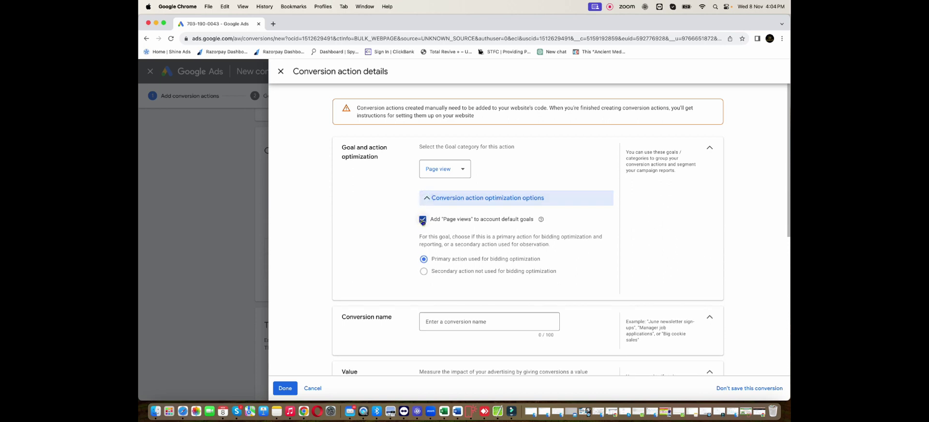
{"action": "left_click", "coordinate": [422, 220]}
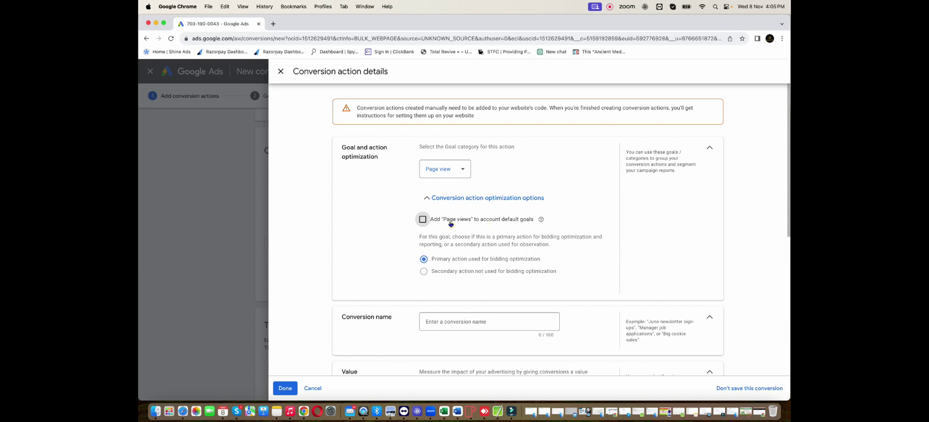
{"action": "scroll", "coordinate": [450, 223], "scroll_direction": "down", "scroll_amount": 1}
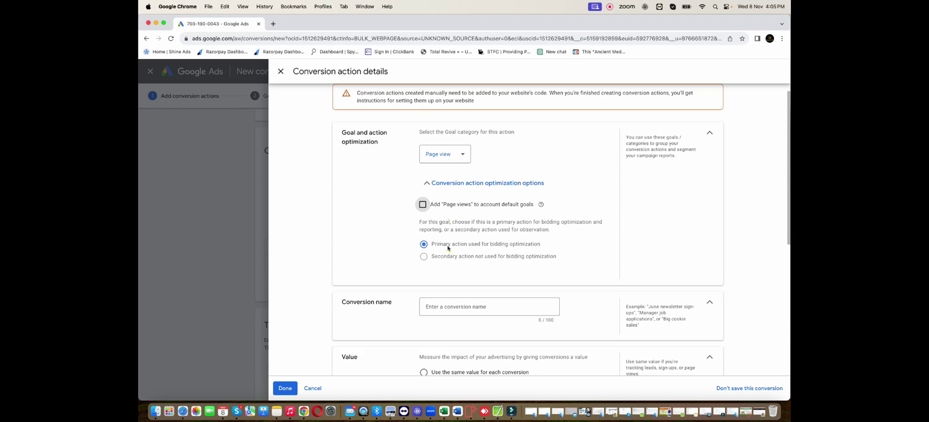
{"action": "scroll", "coordinate": [438, 206], "scroll_direction": "down", "scroll_amount": 2}
{"action": "left_click", "coordinate": [457, 273]}
{"action": "type", "text": "Page Vie"}
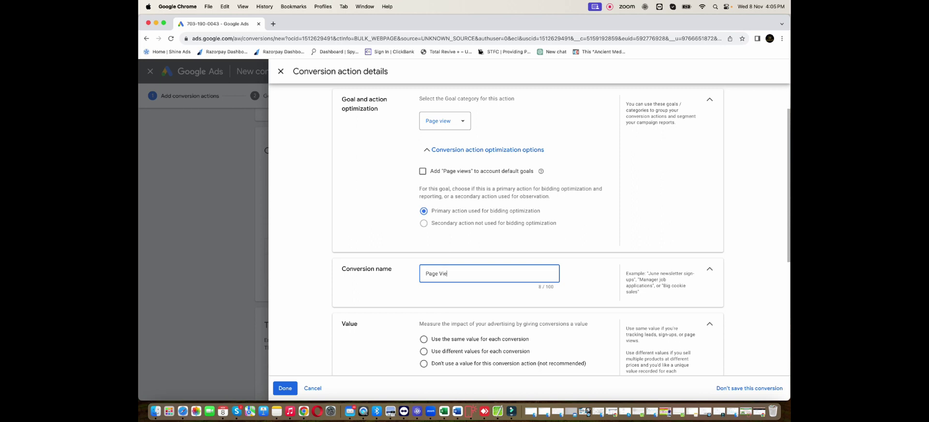
- Choose not to use a value for the Page View conversion and set its count to One
{"action": "scroll", "coordinate": [467, 255], "scroll_direction": "down", "scroll_amount": 6}
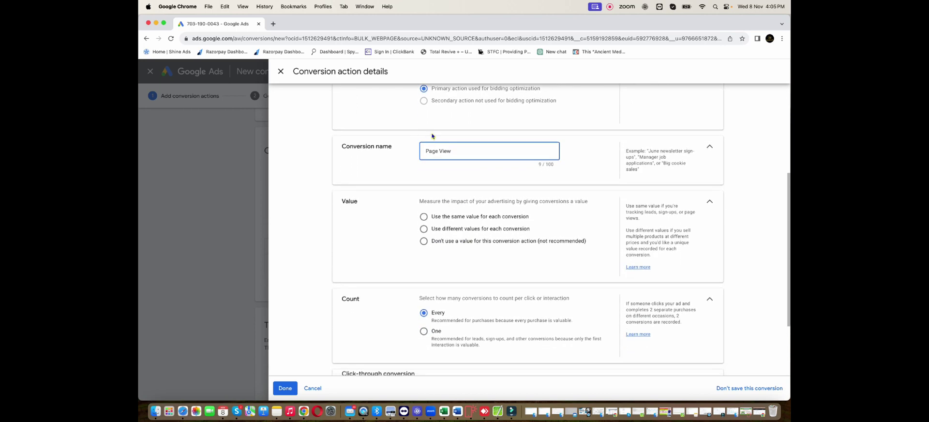
{"action": "left_click", "coordinate": [474, 243]}
{"action": "scroll", "coordinate": [465, 244], "scroll_direction": "down", "scroll_amount": 3}
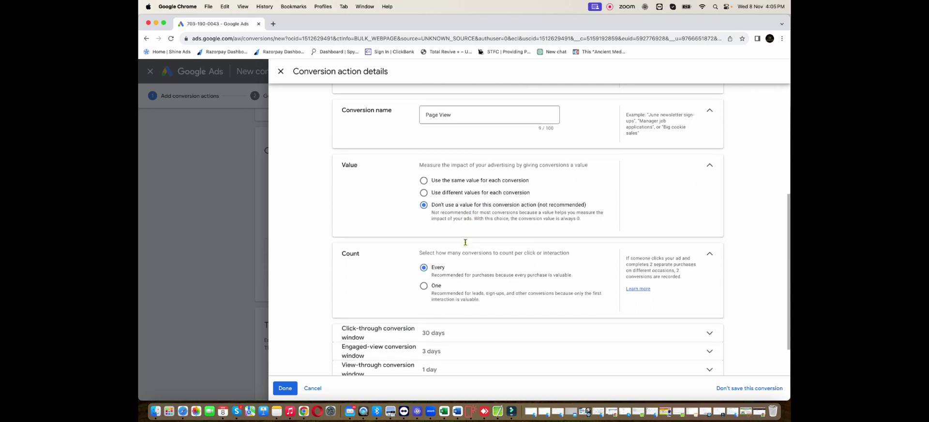
{"action": "left_click", "coordinate": [424, 256]}
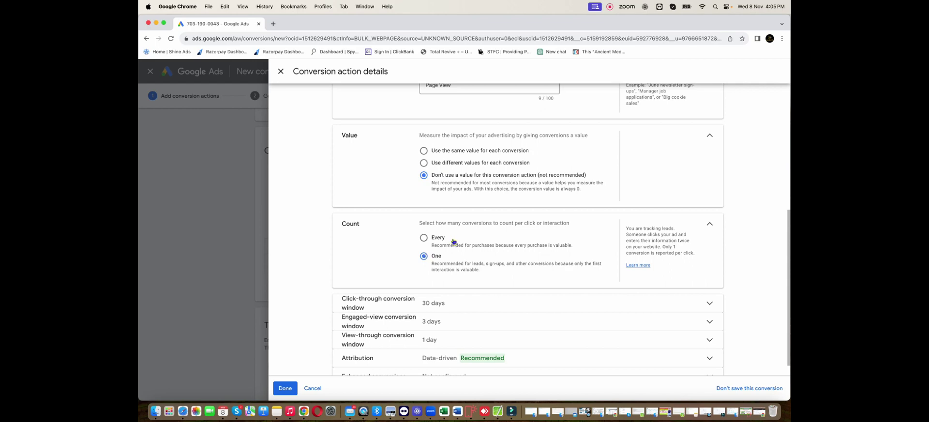
{"action": "scroll", "coordinate": [525, 254], "scroll_direction": "down", "scroll_amount": 1}
- Save the Page View conversion action, finish the conversion setup and return to the account overview
{"action": "left_click", "coordinate": [285, 388]}
{"action": "scroll", "coordinate": [452, 195], "scroll_direction": "down", "scroll_amount": 2}
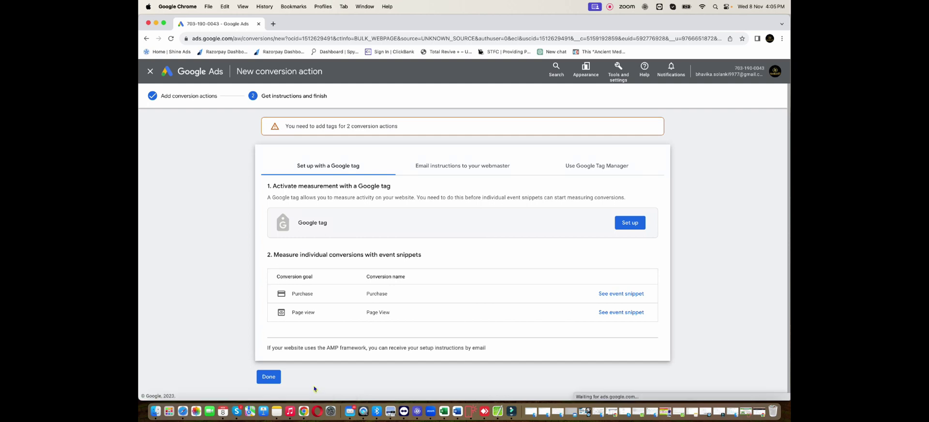
{"action": "left_click", "coordinate": [273, 377]}
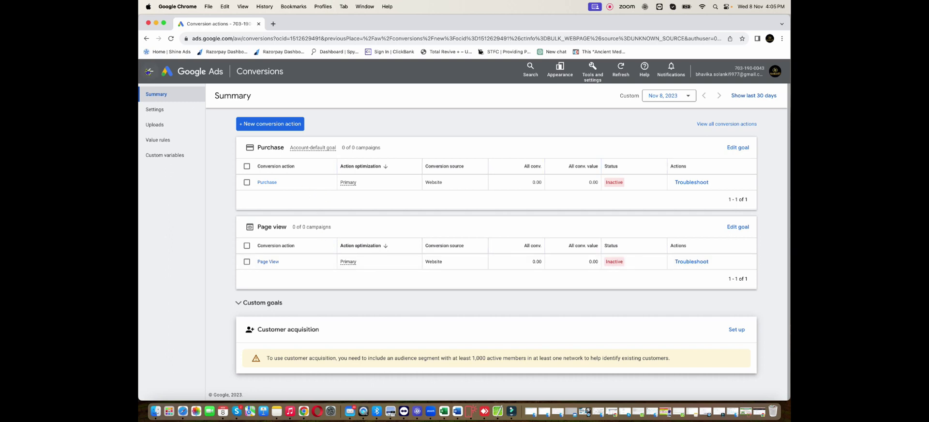
{"action": "left_click", "coordinate": [149, 72]}
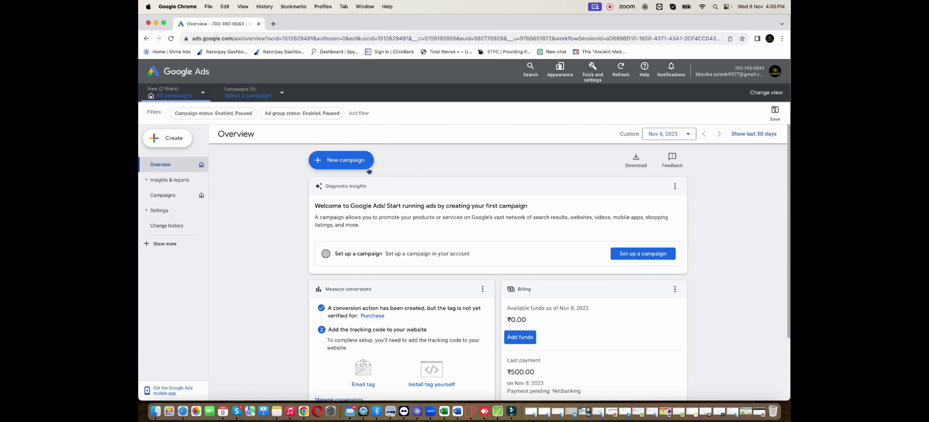
- Start a new campaign with the Sales objective, keep the Purchases conversion goal and choose the Search campaign type
{"action": "left_click", "coordinate": [342, 162]}
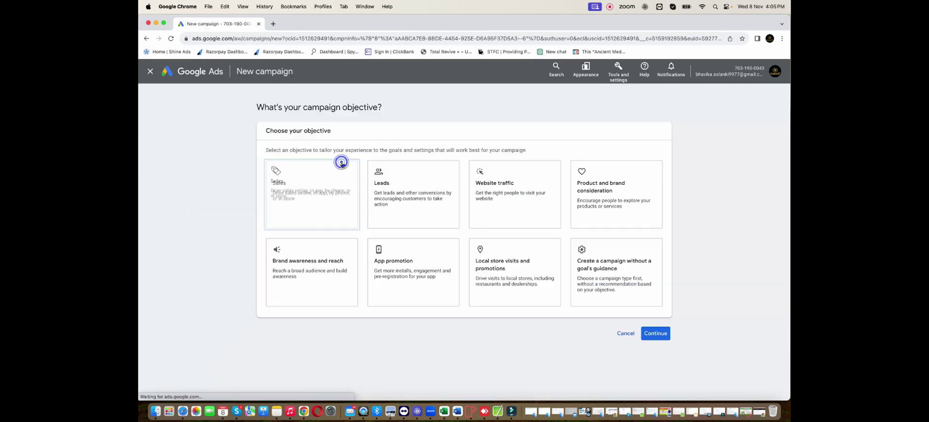
{"action": "left_click", "coordinate": [303, 187]}
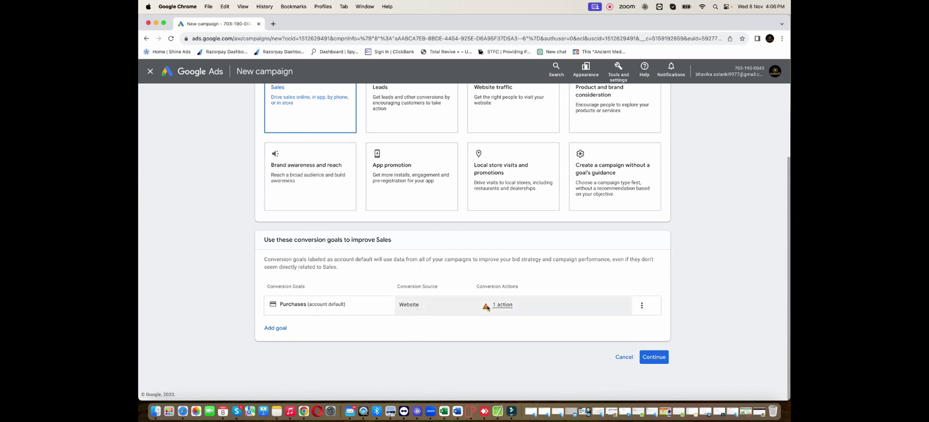
{"action": "left_click", "coordinate": [658, 358]}
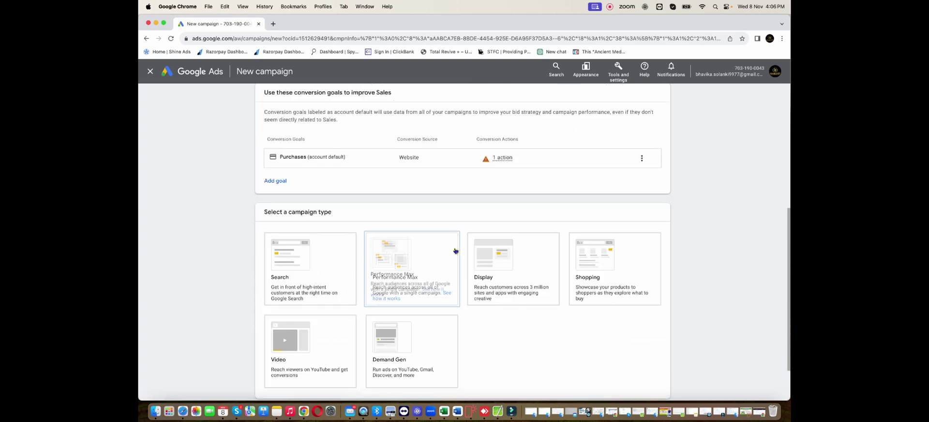
{"action": "left_click", "coordinate": [307, 266]}
- Name the search campaign "Fastlean" and continue to its bidding settings
{"action": "left_click", "coordinate": [319, 309]}
{"action": "left_click_drag", "start_coordinate": [327, 309], "coordinate": [263, 310]}
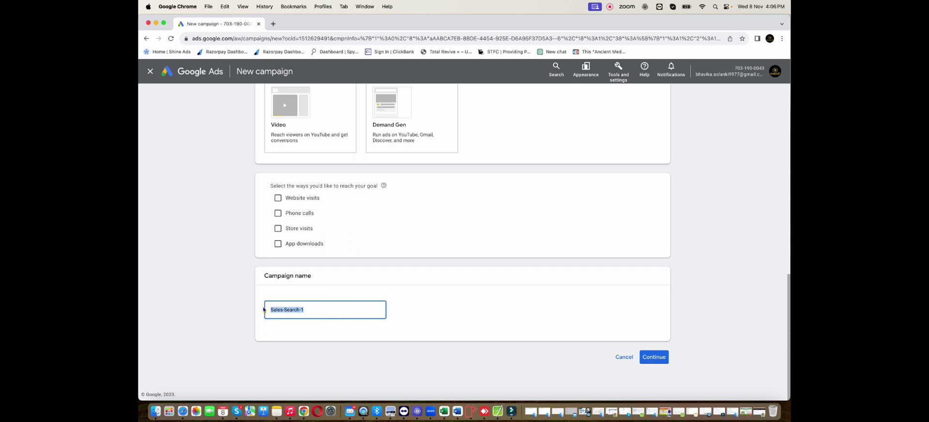
{"action": "type", "text": "Past"}
{"action": "left_click", "coordinate": [650, 357]}
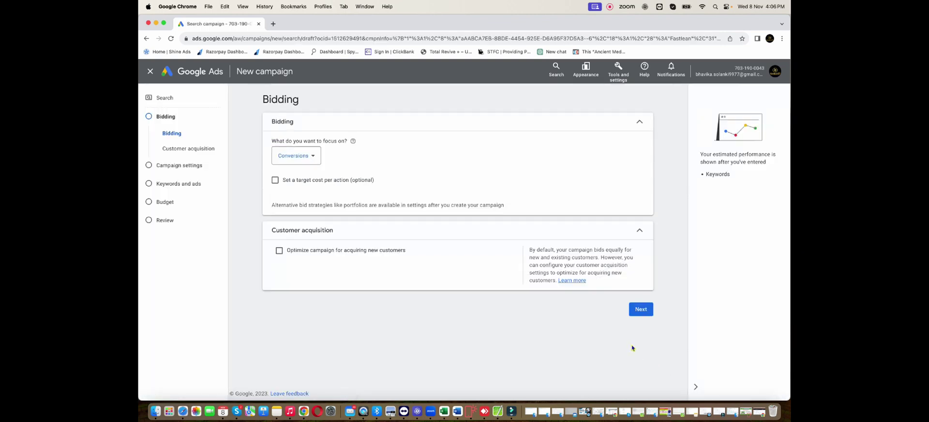
- Try Clicks as the campaign's bidding focus and switch it back to Conversions
{"action": "left_click", "coordinate": [296, 155]}
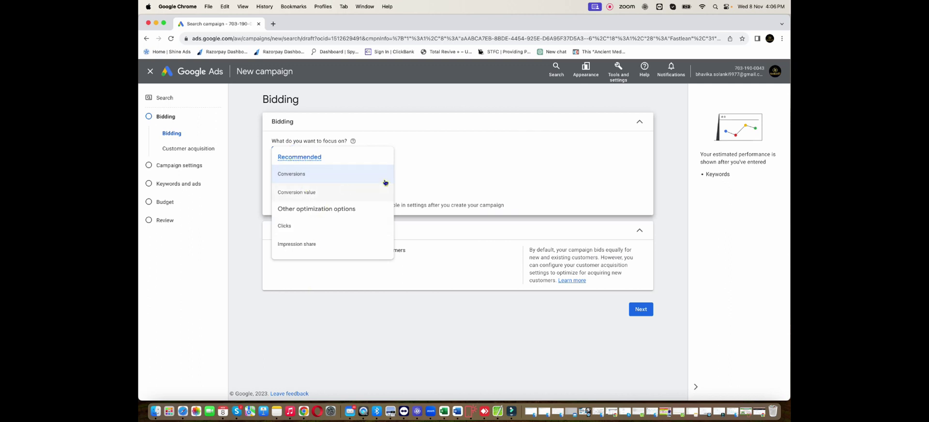
{"action": "left_click", "coordinate": [458, 172]}
{"action": "left_click", "coordinate": [297, 157]}
{"action": "left_click", "coordinate": [286, 226]}
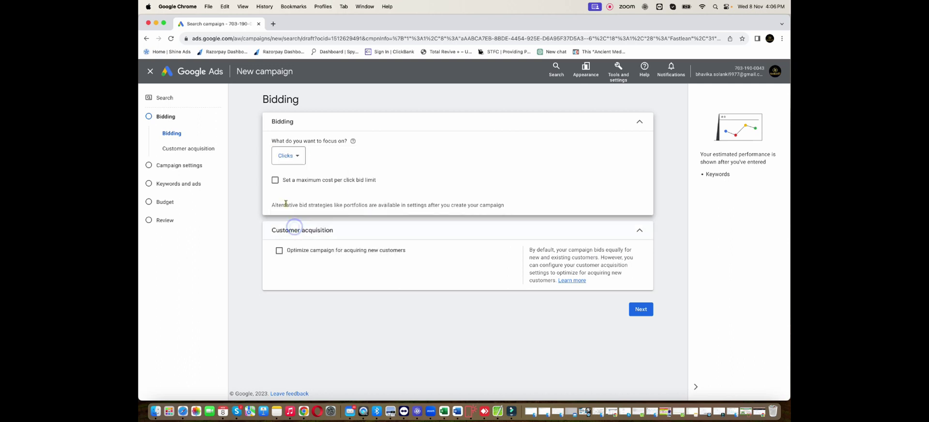
{"action": "left_click", "coordinate": [284, 160]}
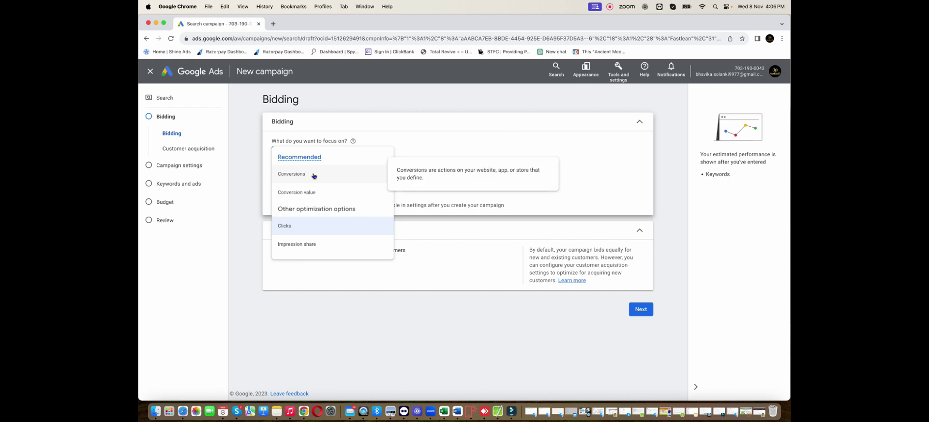
{"action": "left_click", "coordinate": [298, 174]}
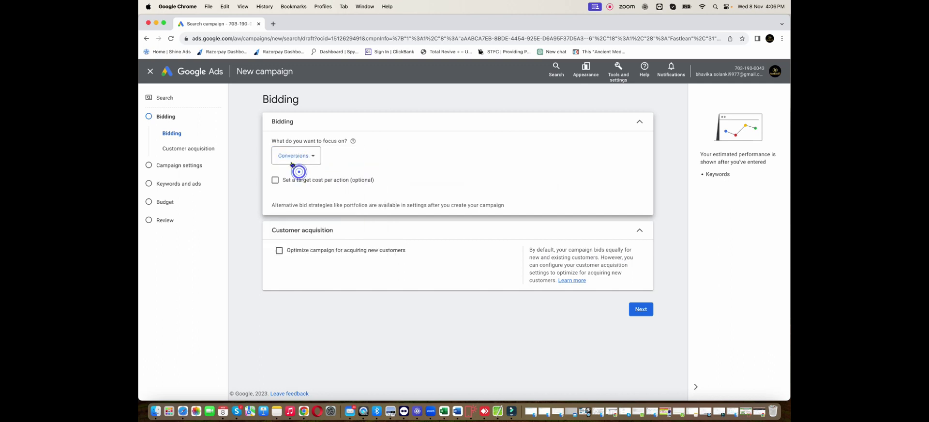
- Set the bidding focus to Clicks with a maximum CPC bid limit of ₹339 and proceed to the campaign settings
{"action": "left_click", "coordinate": [292, 155]}
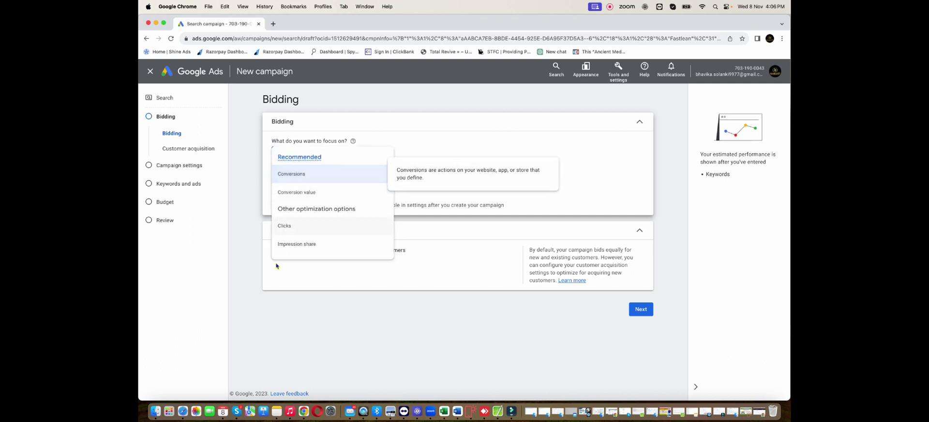
{"action": "left_click", "coordinate": [299, 230]}
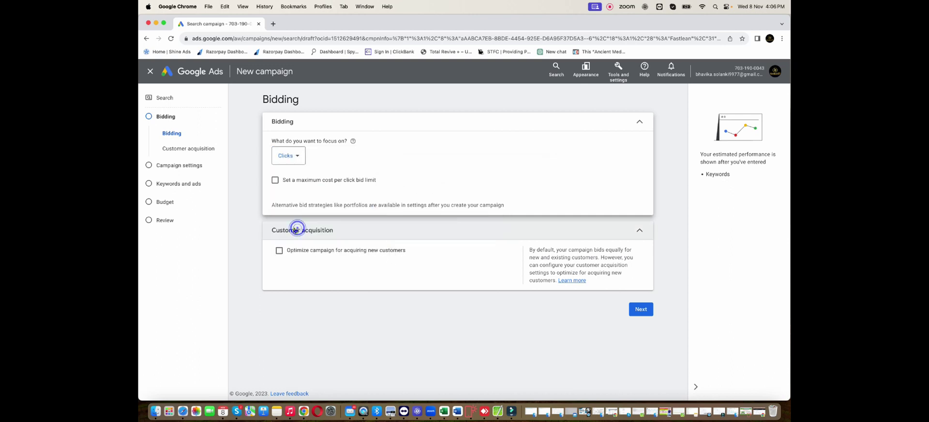
{"action": "left_click", "coordinate": [274, 180]}
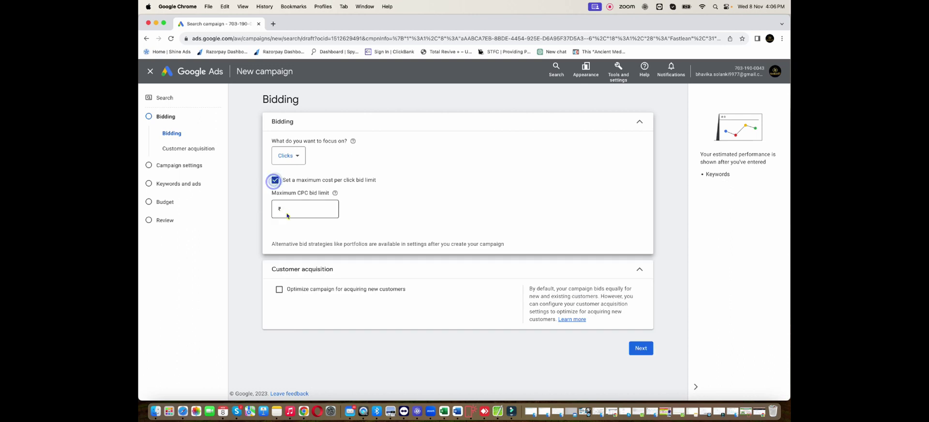
{"action": "left_click", "coordinate": [309, 209]}
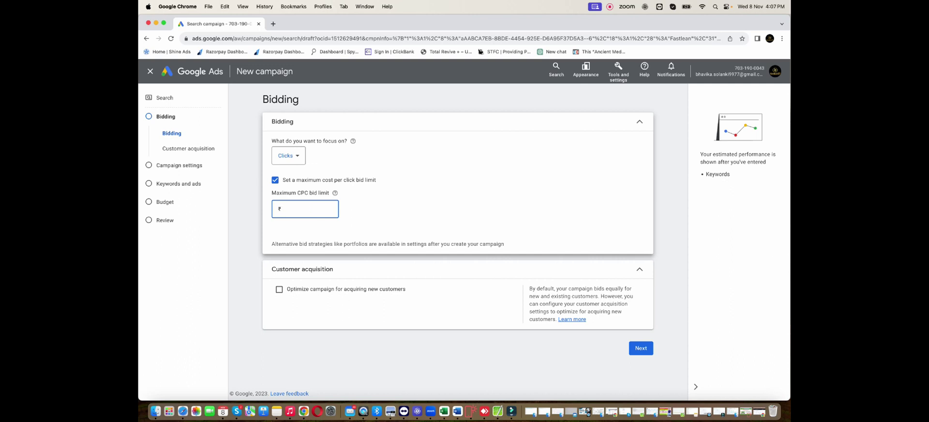
{"action": "type", "text": "339"}
{"action": "left_click", "coordinate": [371, 211]}
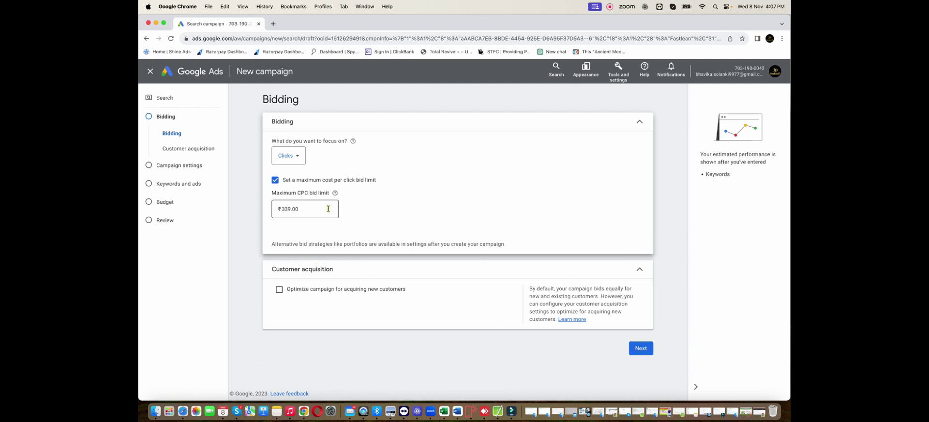
{"action": "left_click", "coordinate": [638, 347]}
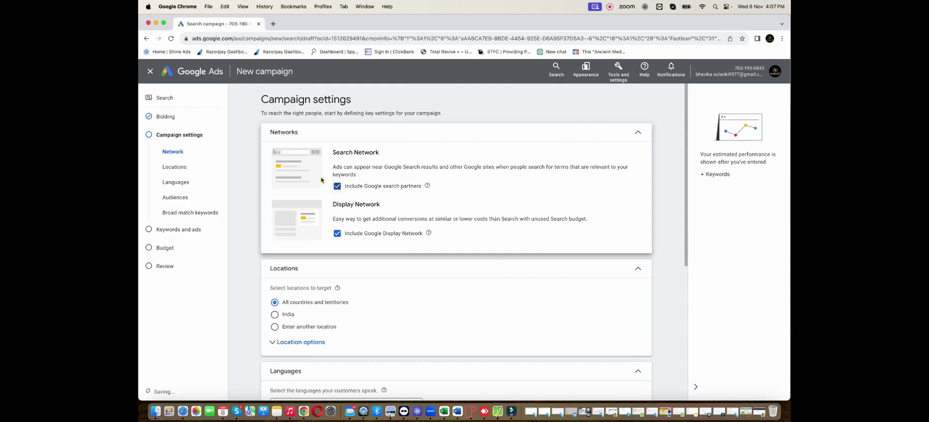
- Exclude the Google Display Network from the campaign, keeping Google search partners included
{"action": "key", "text": "space"}
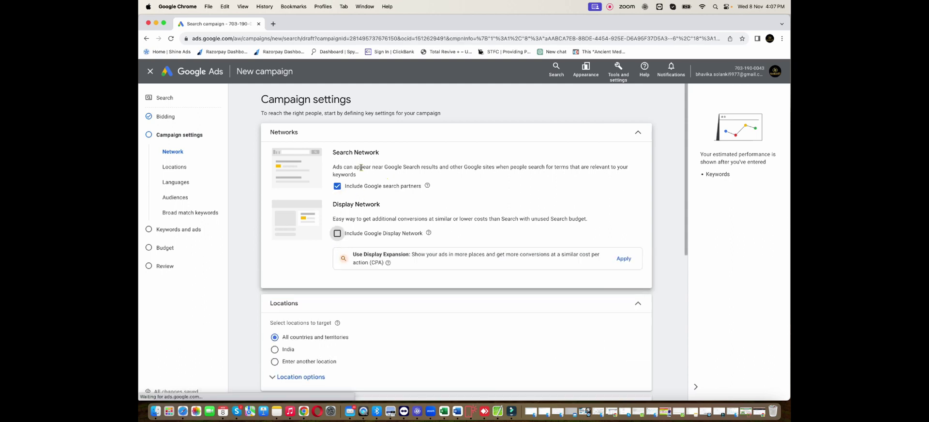
{"action": "left_click_drag", "start_coordinate": [332, 151], "coordinate": [383, 154]}
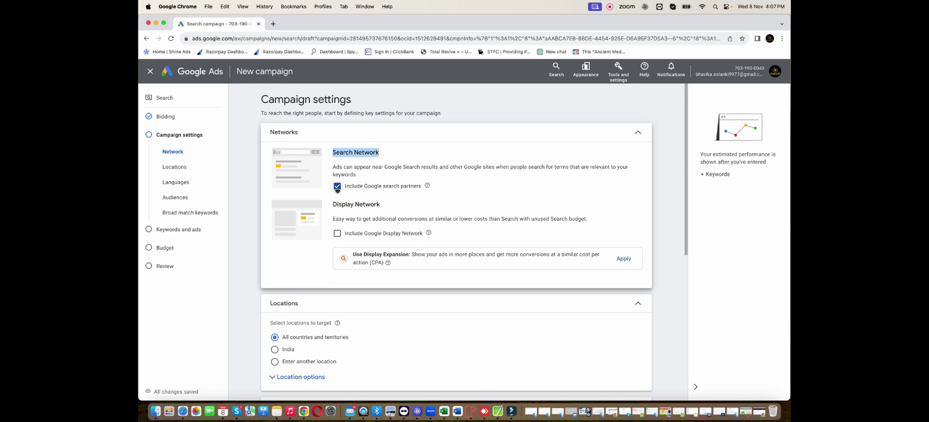
{"action": "scroll", "coordinate": [397, 201], "scroll_direction": "down", "scroll_amount": 1}
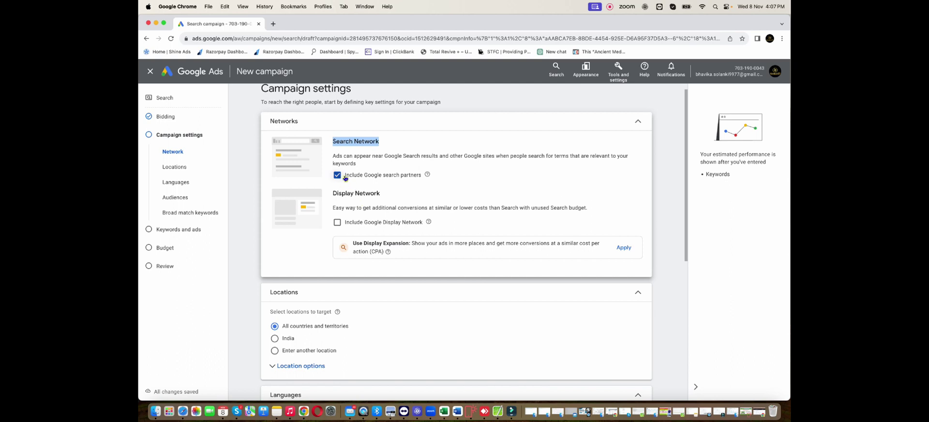
- Target the United States as the campaign's location instead of all countries and territories
{"action": "scroll", "coordinate": [359, 193], "scroll_direction": "down", "scroll_amount": 3}
{"action": "scroll", "coordinate": [358, 193], "scroll_direction": "down", "scroll_amount": 2}
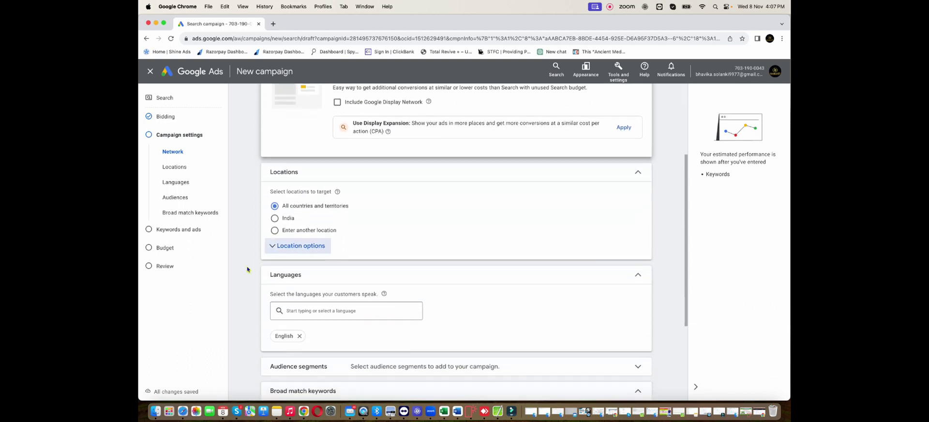
{"action": "left_click", "coordinate": [274, 225]}
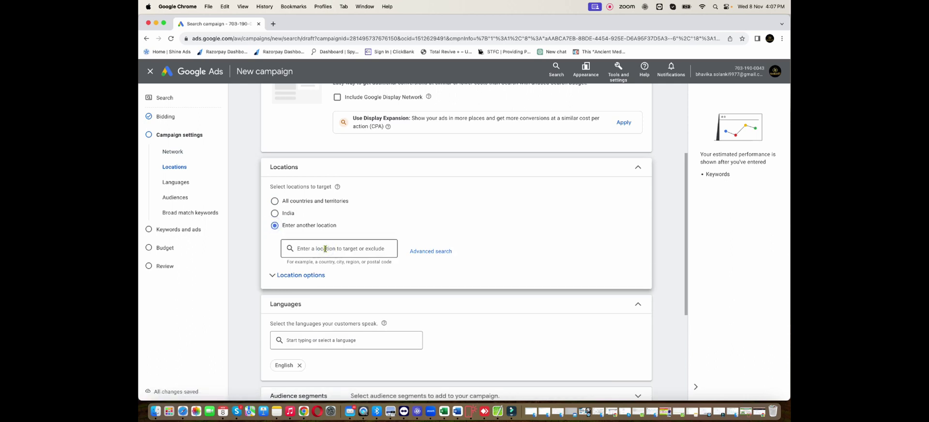
{"action": "type", "text": "un"}
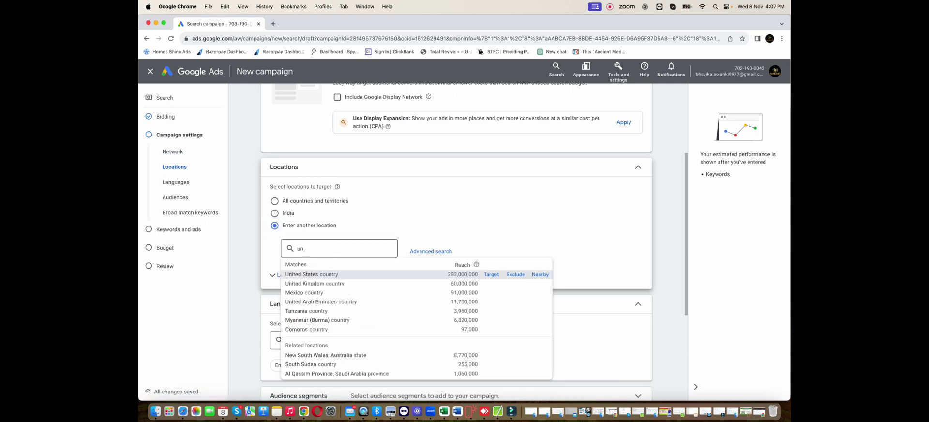
{"action": "type", "text": "i"}
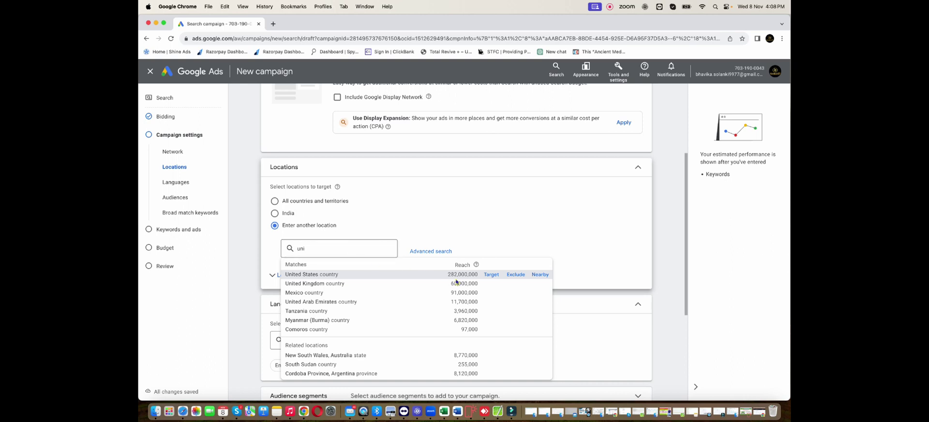
{"action": "left_click", "coordinate": [490, 275]}
- Limit location targeting to Presence: people in or regularly in the targeted locations
{"action": "left_click", "coordinate": [294, 306]}
{"action": "scroll", "coordinate": [404, 235], "scroll_direction": "down", "scroll_amount": 3}
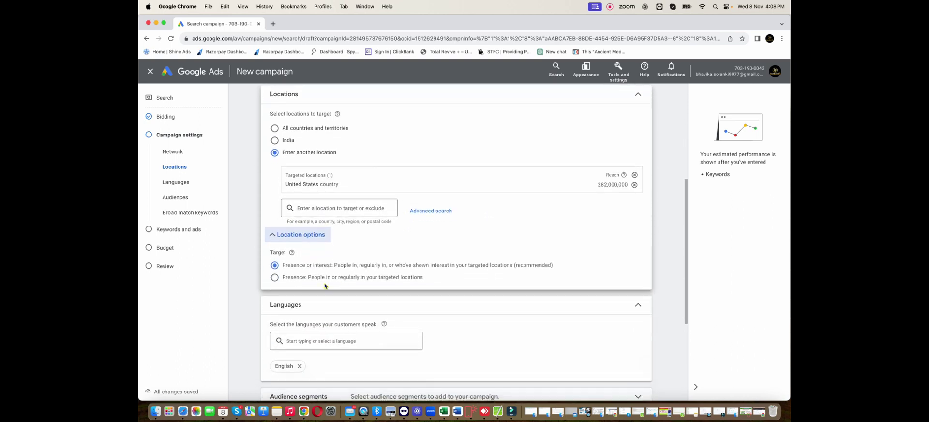
{"action": "left_click", "coordinate": [287, 278]}
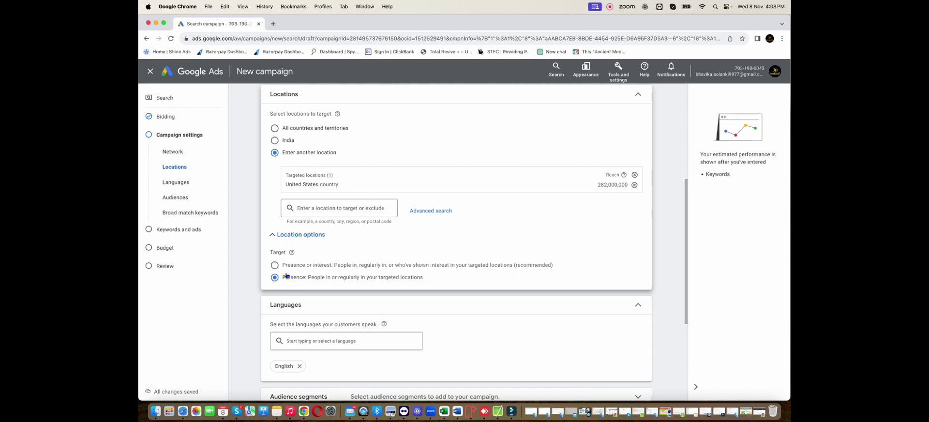
- Expand the additional campaign settings and proceed to the keywords and ads stage
{"action": "scroll", "coordinate": [380, 270], "scroll_direction": "down", "scroll_amount": 5}
{"action": "scroll", "coordinate": [380, 270], "scroll_direction": "down", "scroll_amount": 2}
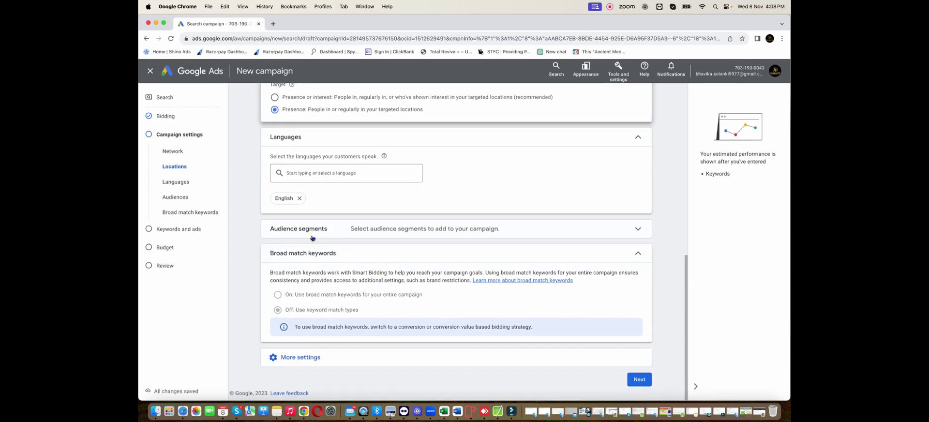
{"action": "left_click", "coordinate": [426, 358]}
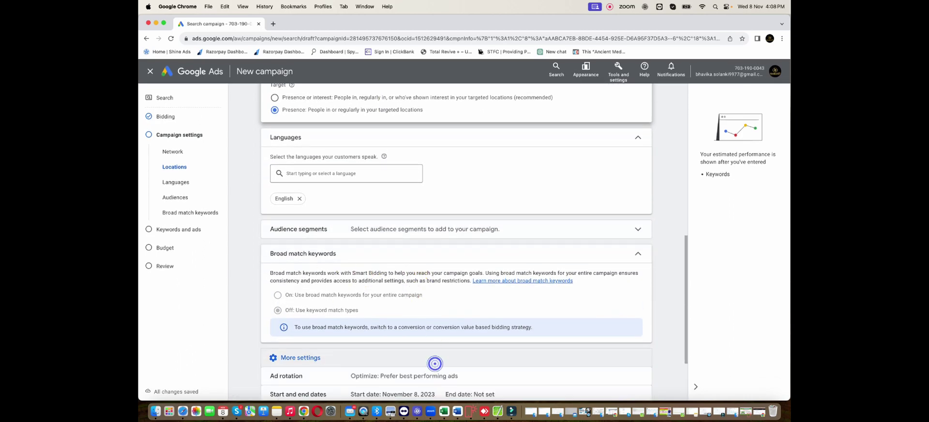
{"action": "scroll", "coordinate": [491, 250], "scroll_direction": "down", "scroll_amount": 3}
{"action": "left_click", "coordinate": [639, 380]}
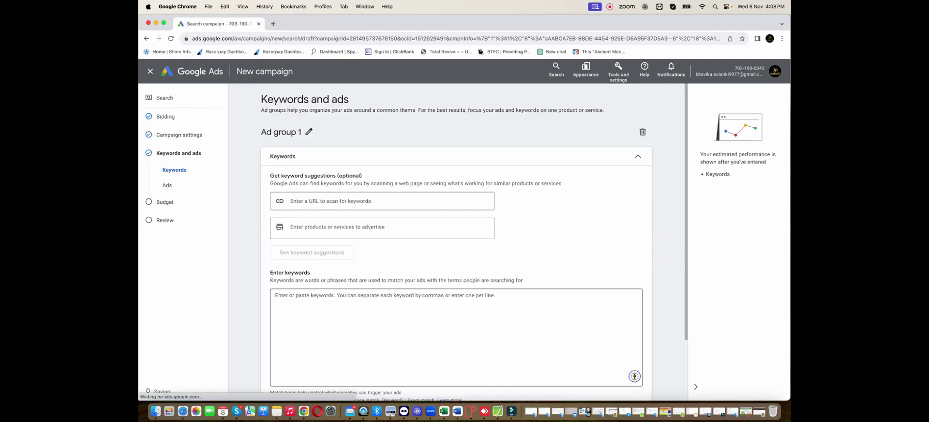
- Rename the ad group as Fastlean
{"action": "left_click", "coordinate": [339, 298]}
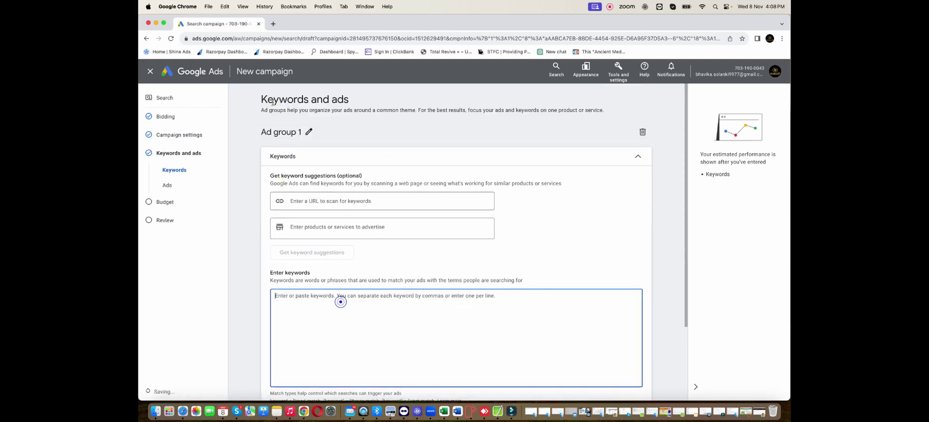
{"action": "left_click", "coordinate": [309, 132]}
{"action": "triple_click", "coordinate": [292, 132]}
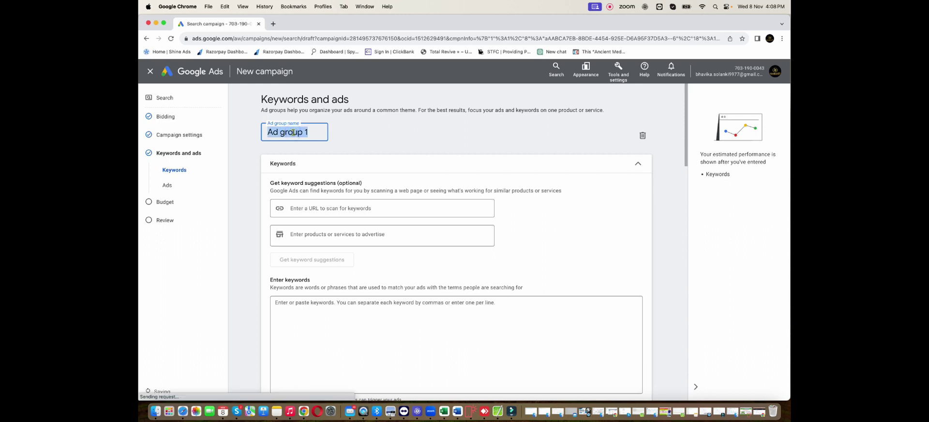
{"action": "type", "text": "Fastlean"}
- Enter the phrase-match keywords "fast lean pro" and "fast lean pro review" for the Fastlean ad group
{"action": "scroll", "coordinate": [350, 259], "scroll_direction": "down", "scroll_amount": 3}
{"action": "left_click", "coordinate": [351, 251]}
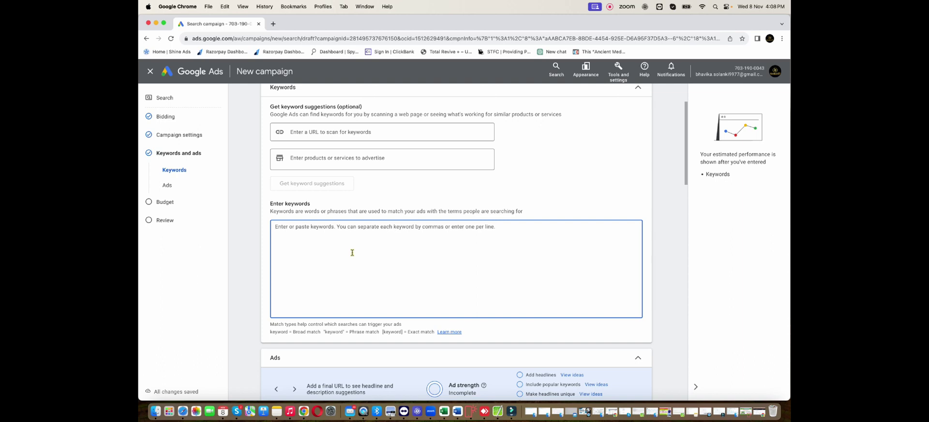
{"action": "scroll", "coordinate": [352, 252], "scroll_direction": "up", "scroll_amount": 3}
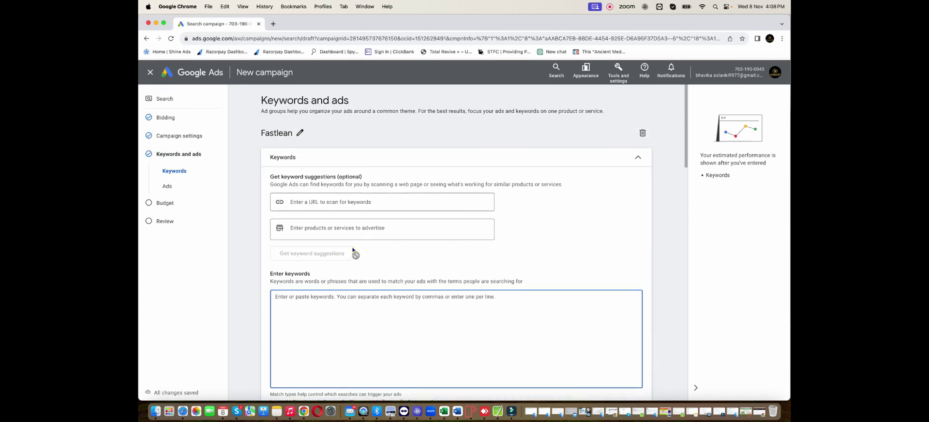
{"action": "double_click", "coordinate": [270, 133]}
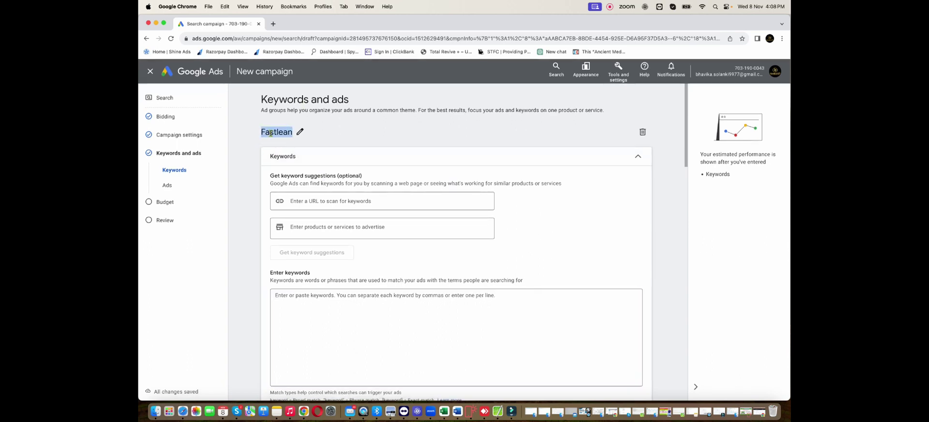
{"action": "scroll", "coordinate": [271, 135], "scroll_direction": "down", "scroll_amount": 2}
{"action": "left_click", "coordinate": [325, 260]}
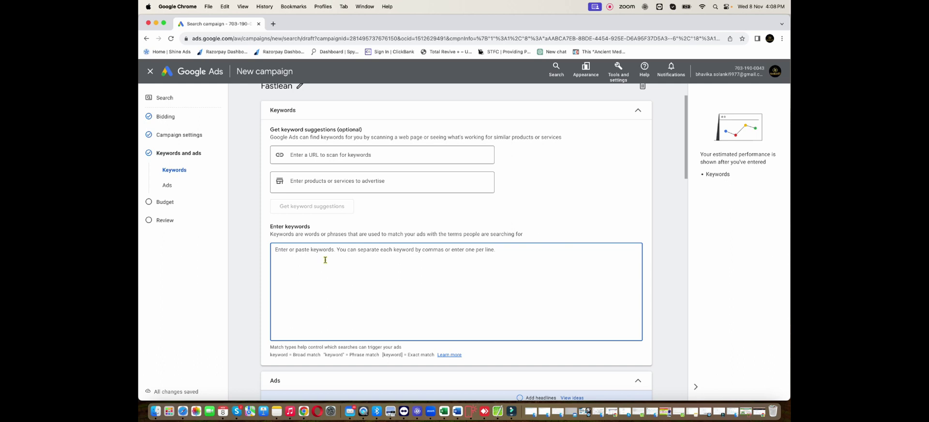
{"action": "type", "text": "1fast "}
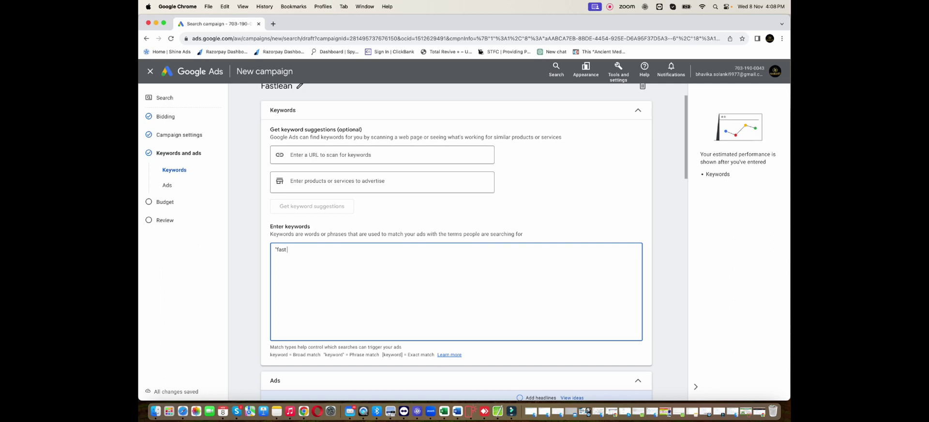
{"action": "type", "text": "lean pro\" \"fast lea"}
- Review the two phrase-match keywords entered for the ad group and the match type notes
{"action": "triple_click", "coordinate": [310, 249]}
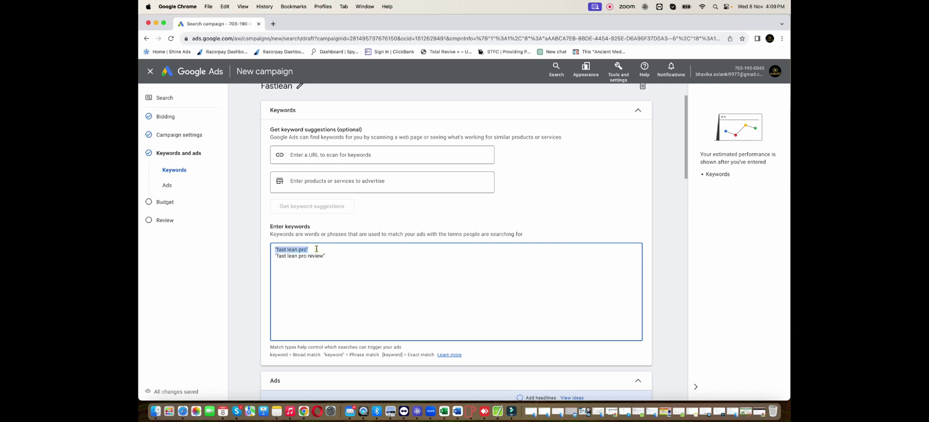
{"action": "left_click", "coordinate": [321, 232]}
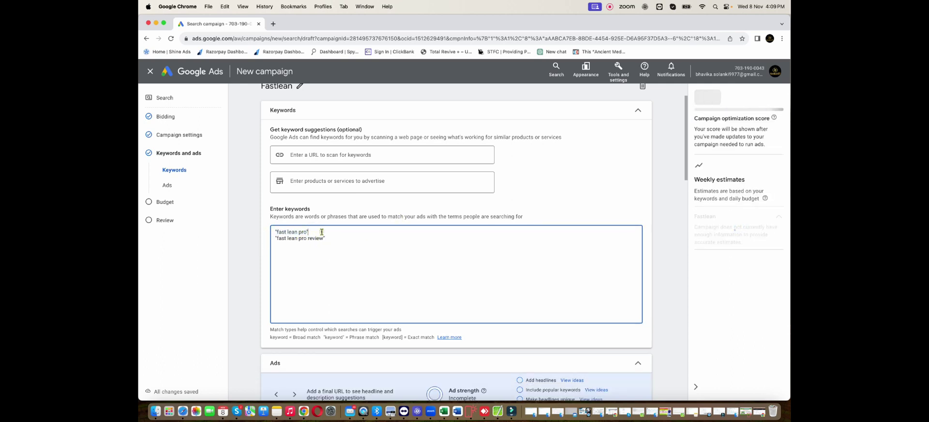
{"action": "left_click", "coordinate": [335, 239]}
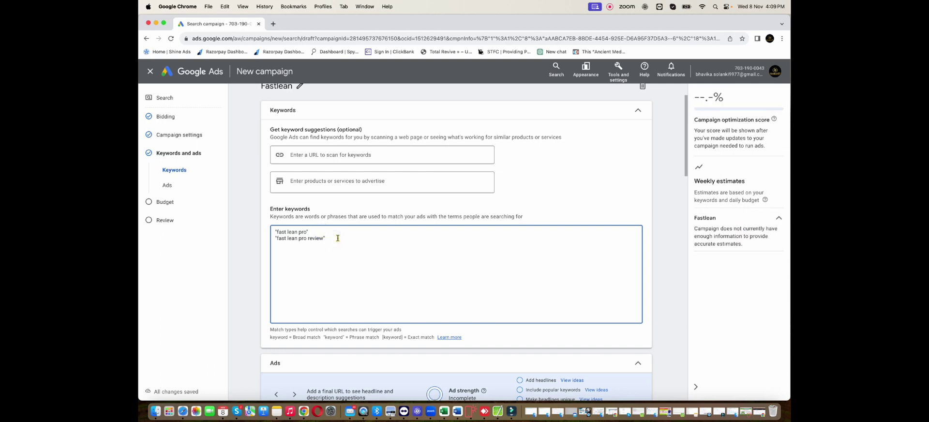
{"action": "triple_click", "coordinate": [338, 238]}
{"action": "left_click", "coordinate": [405, 264]}
{"action": "left_click", "coordinate": [620, 196]}
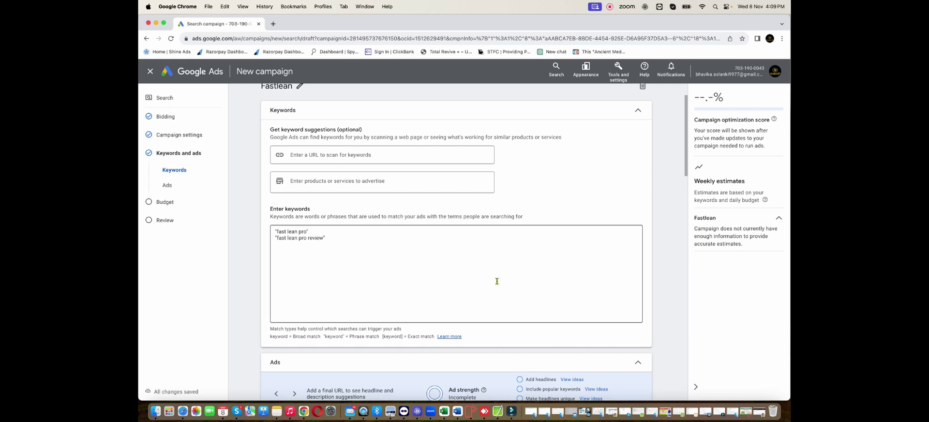
{"action": "scroll", "coordinate": [481, 266], "scroll_direction": "down", "scroll_amount": 2}
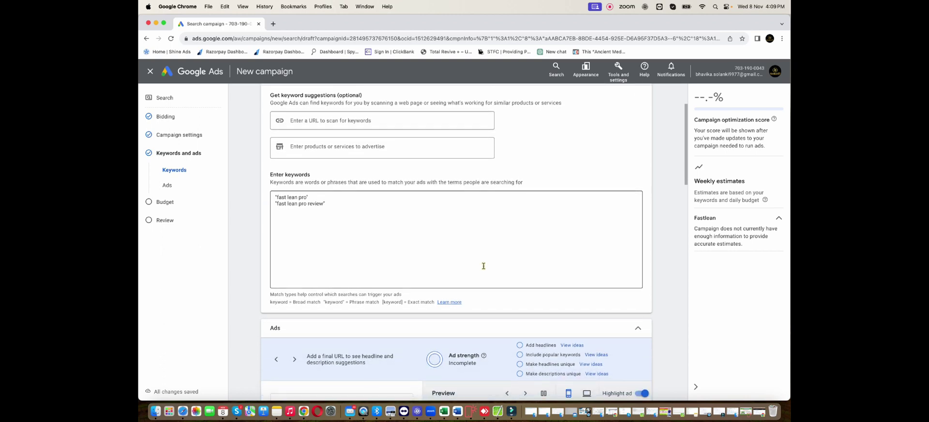
{"action": "scroll", "coordinate": [483, 266], "scroll_direction": "down", "scroll_amount": 1}
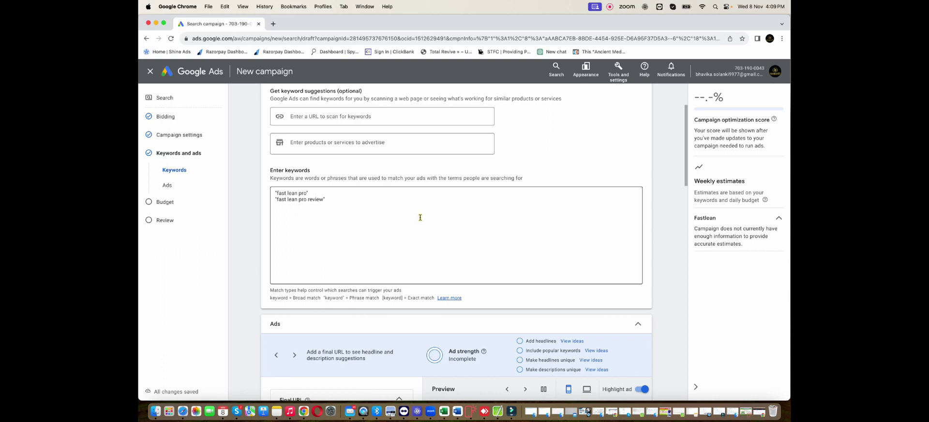
{"action": "scroll", "coordinate": [420, 217], "scroll_direction": "down", "scroll_amount": 1}
{"action": "scroll", "coordinate": [420, 217], "scroll_direction": "down", "scroll_amount": 2}
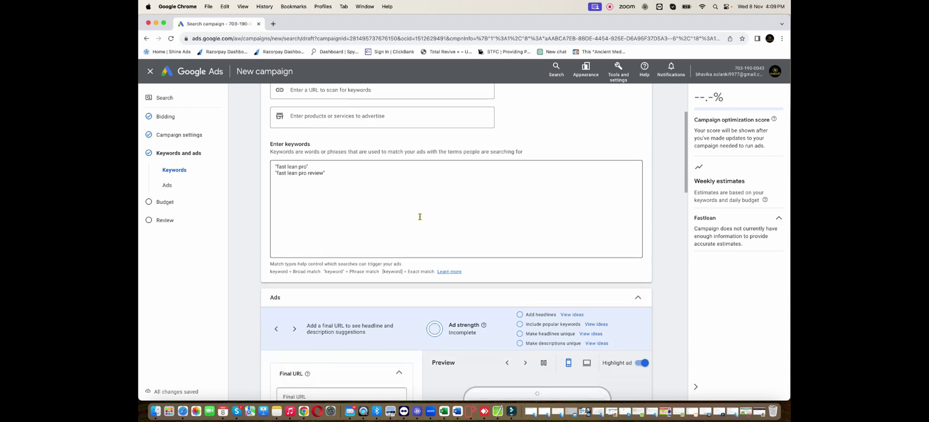
{"action": "left_click_drag", "start_coordinate": [348, 172], "coordinate": [279, 166]}
{"action": "scroll", "coordinate": [339, 167], "scroll_direction": "down", "scroll_amount": 2}
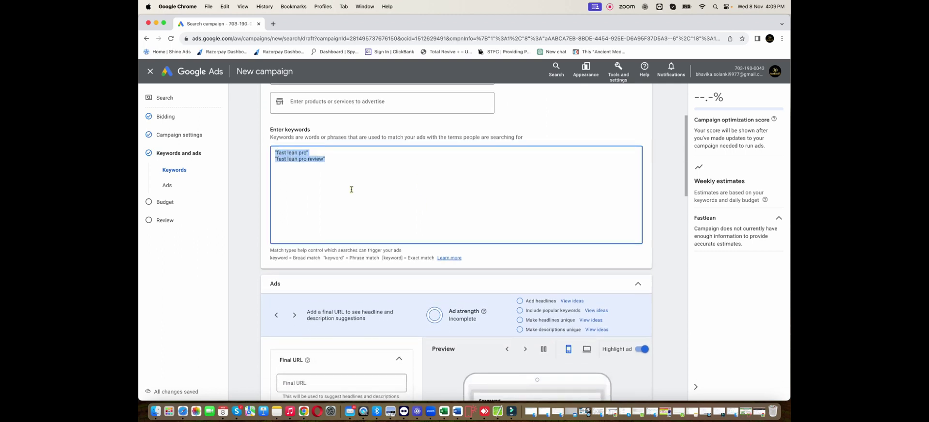
{"action": "left_click", "coordinate": [381, 160]}
{"action": "left_click", "coordinate": [620, 125]}
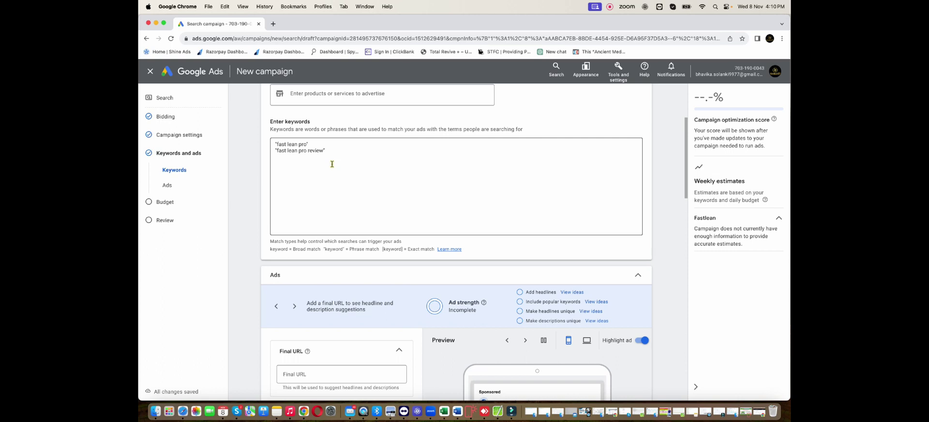
- Switch from the ad's empty final URL to the Hostinger dashboard and copy the domain healthyherb.store
{"action": "scroll", "coordinate": [333, 164], "scroll_direction": "down", "scroll_amount": 3}
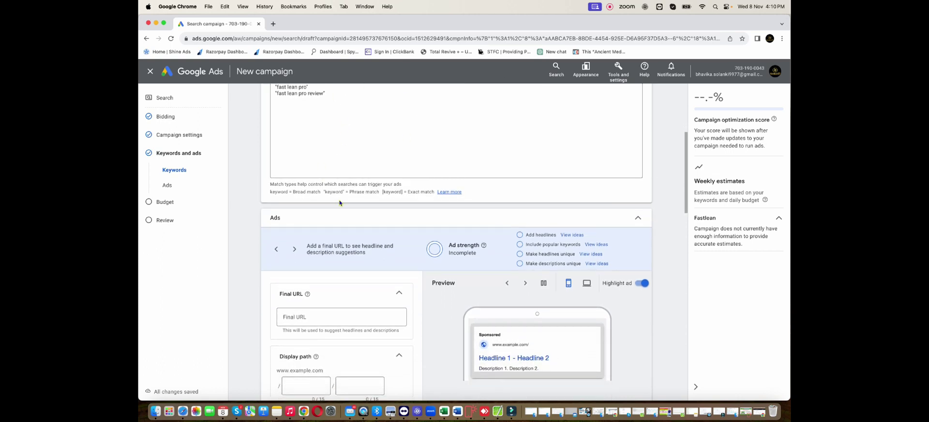
{"action": "scroll", "coordinate": [339, 202], "scroll_direction": "down", "scroll_amount": 6}
{"action": "left_click", "coordinate": [314, 177]}
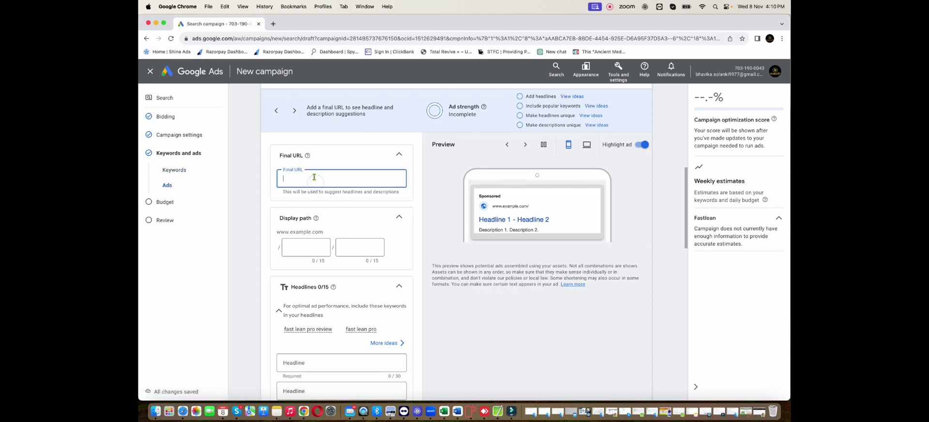
{"action": "left_click", "coordinate": [759, 410]}
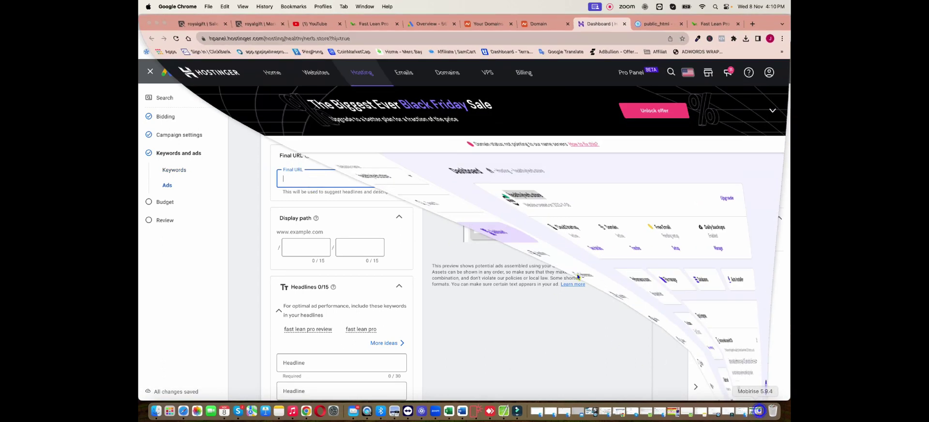
{"action": "right_click", "coordinate": [364, 192]}
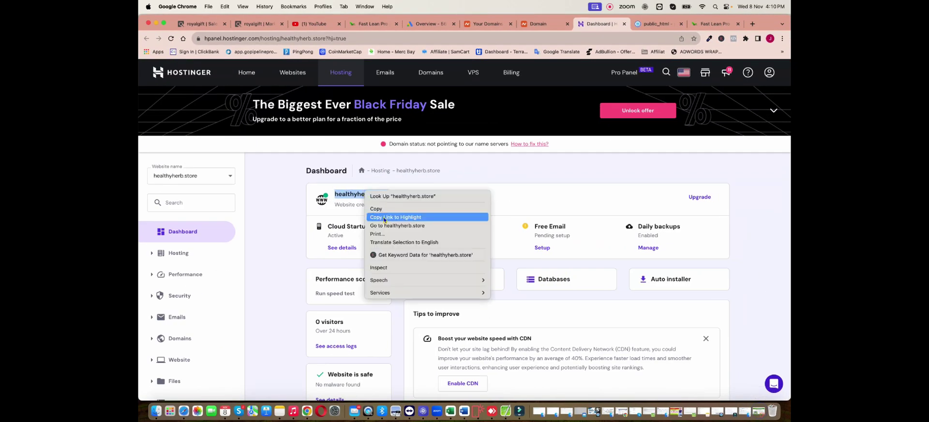
{"action": "left_click", "coordinate": [382, 206]}
{"action": "left_click_drag", "start_coordinate": [396, 194], "coordinate": [334, 194]}
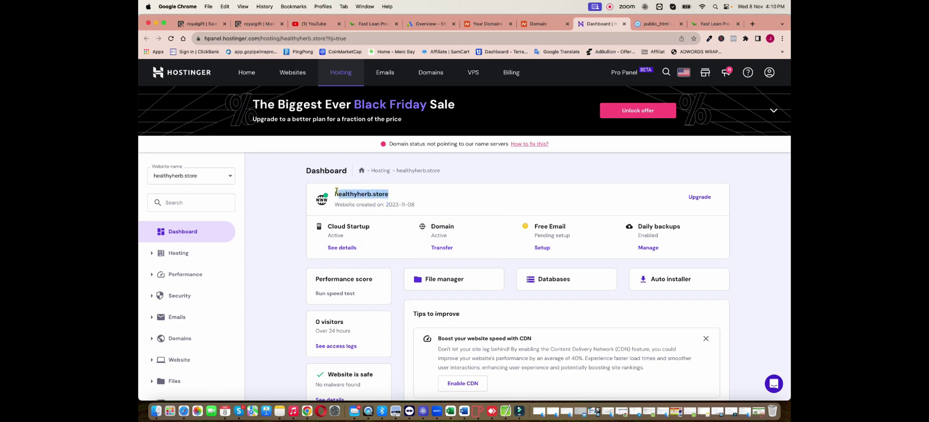
{"action": "left_click_drag", "start_coordinate": [397, 199], "coordinate": [335, 193]}
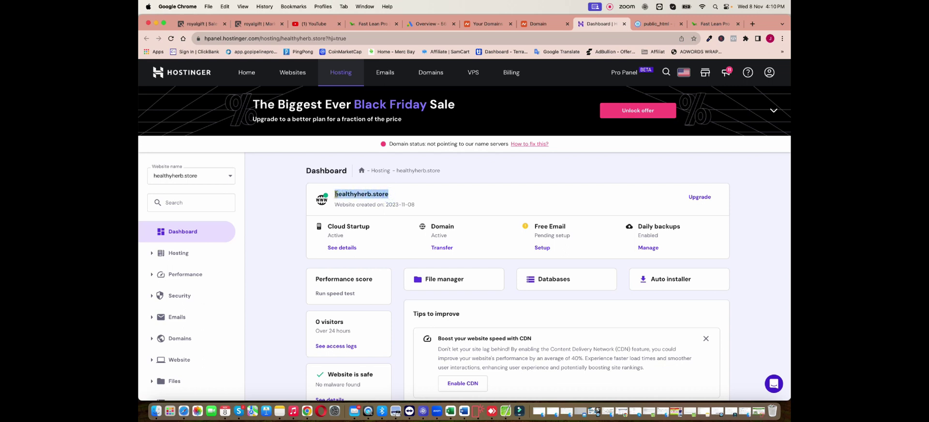
{"action": "left_click", "coordinate": [402, 195]}
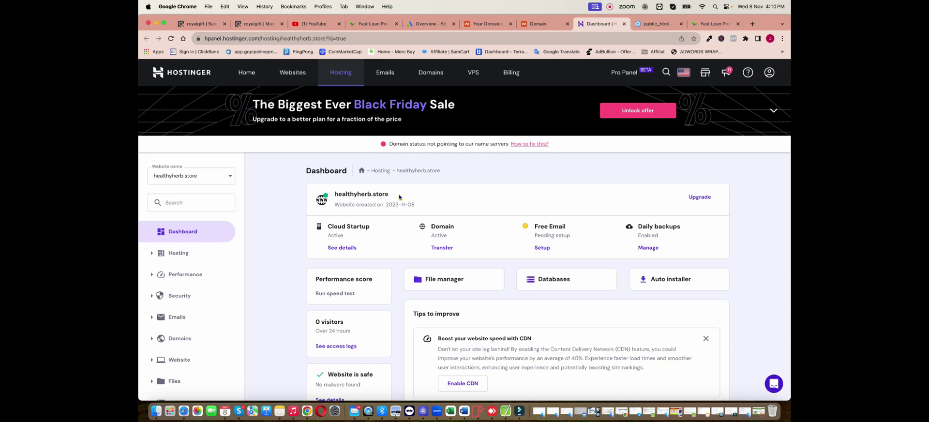
{"action": "left_click_drag", "start_coordinate": [399, 195], "coordinate": [334, 195]}
{"action": "left_click", "coordinate": [403, 198]}
- Return to the Google Ads campaign draft and paste healthyherb.store as the ad's final URL
{"action": "left_click", "coordinate": [155, 23]}
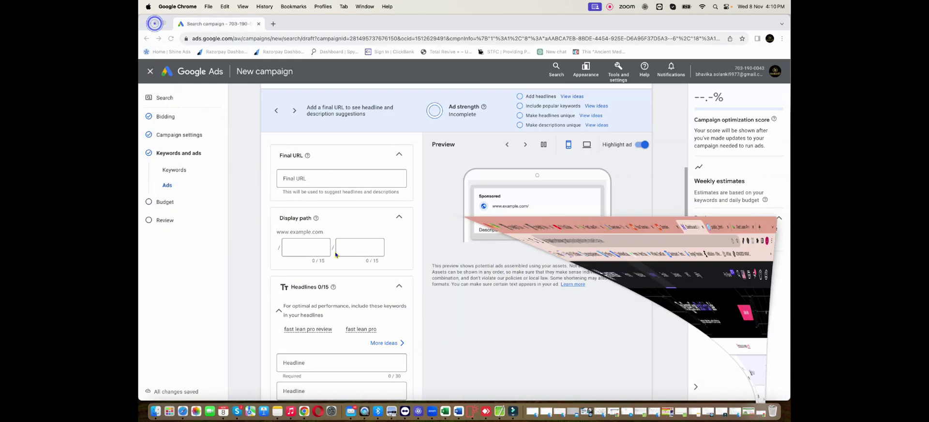
{"action": "right_click", "coordinate": [297, 182]}
{"action": "left_click", "coordinate": [286, 182]}
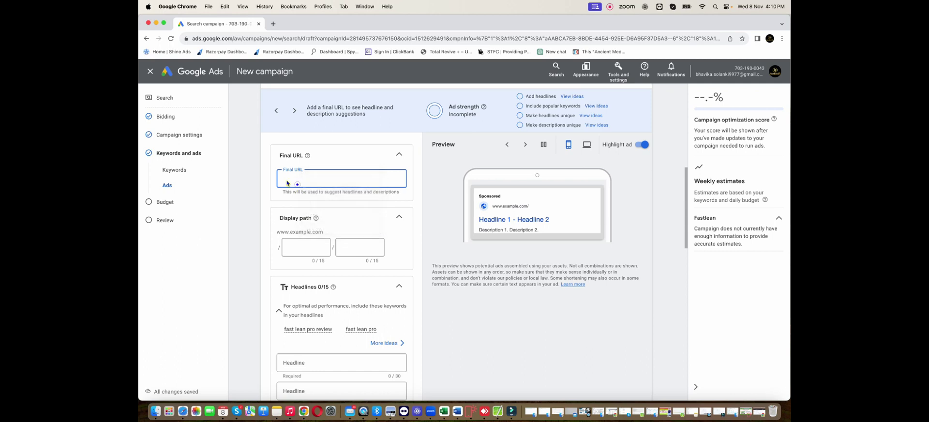
{"action": "right_click", "coordinate": [285, 180]}
{"action": "left_click", "coordinate": [284, 180]}
{"action": "right_click", "coordinate": [304, 179]}
{"action": "left_click", "coordinate": [317, 234]}
{"action": "left_click", "coordinate": [440, 186]}
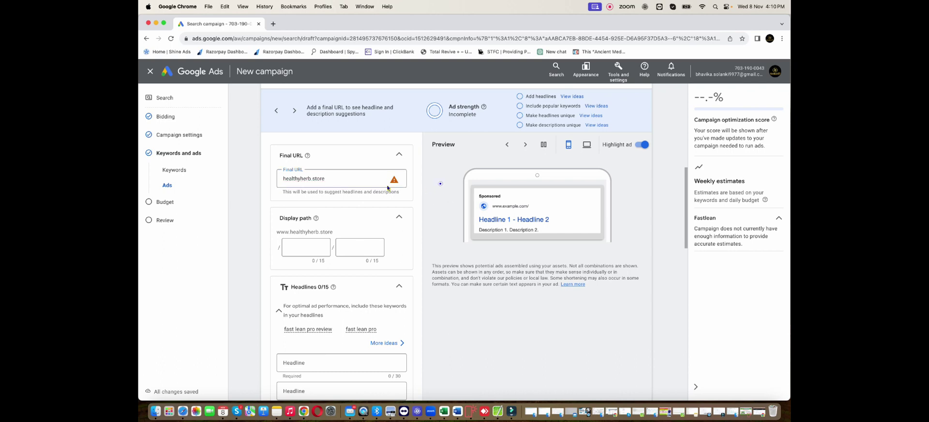
{"action": "left_click", "coordinate": [330, 180]}
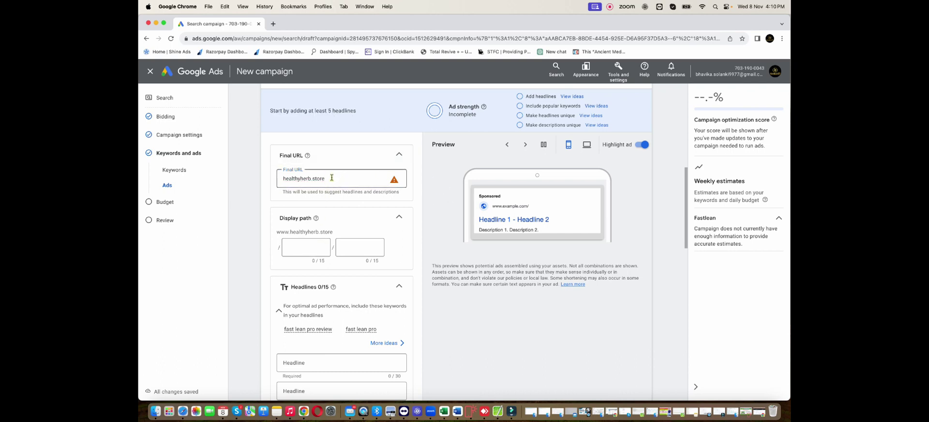
{"action": "left_click", "coordinate": [283, 178]}
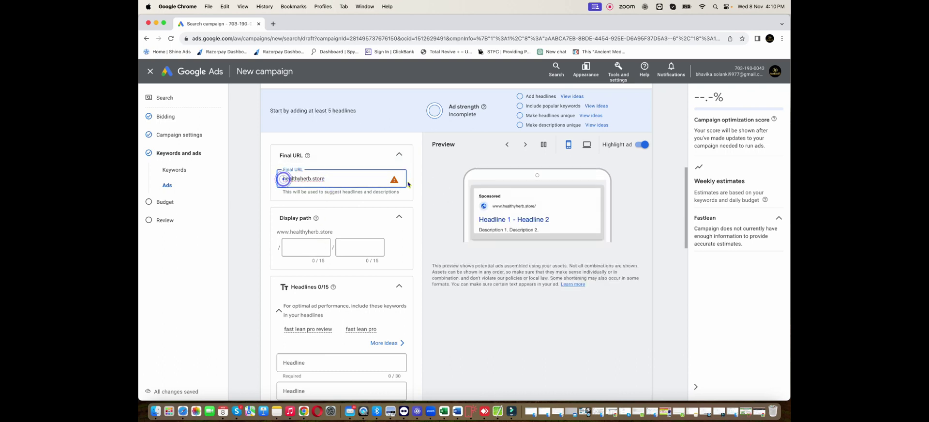
{"action": "type", "text": "https://"}
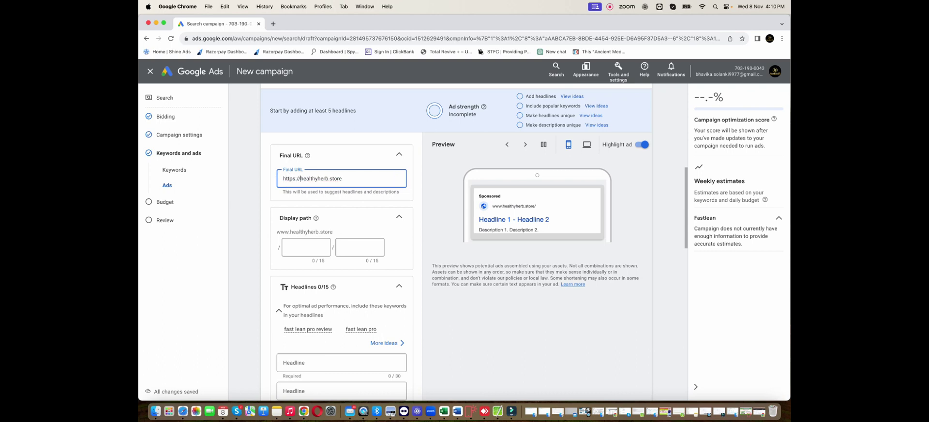
{"action": "type", "text": "www."}
{"action": "left_click", "coordinate": [306, 247]}
{"action": "left_click", "coordinate": [376, 178]}
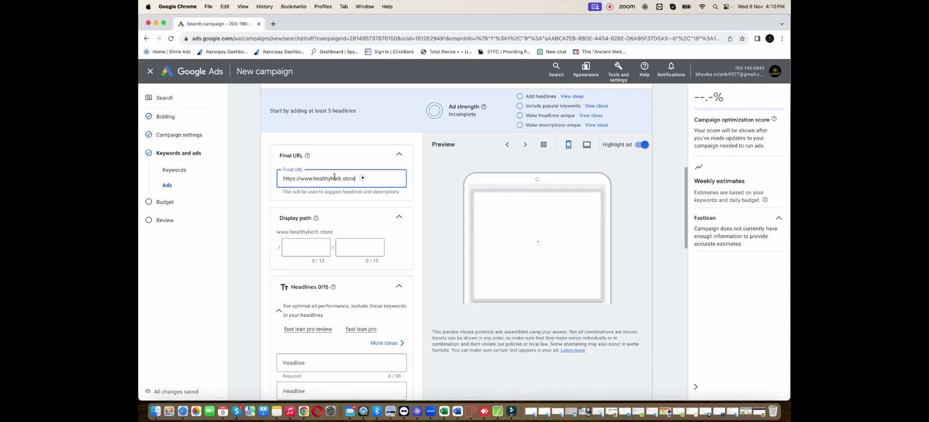
{"action": "left_click_drag", "start_coordinate": [363, 178], "coordinate": [274, 180]}
{"action": "left_click", "coordinate": [273, 180]}
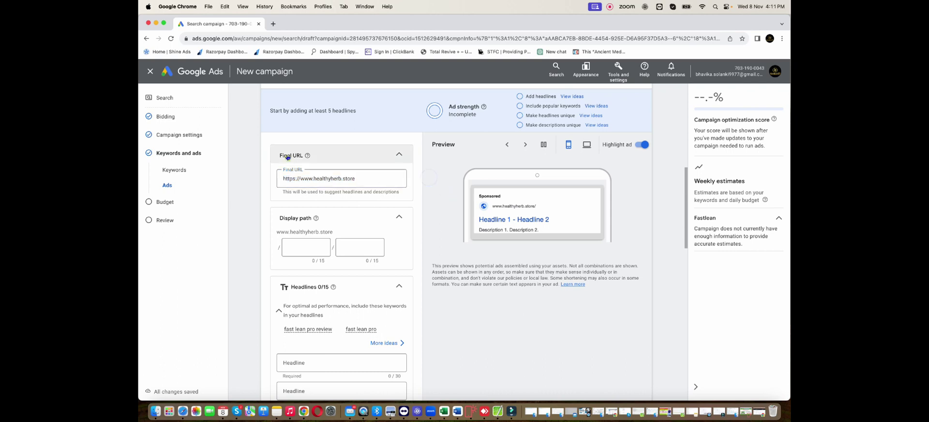
- Set the first display path field to fast-lean-pro and check the URL in the ad preview
{"action": "left_click", "coordinate": [301, 247]}
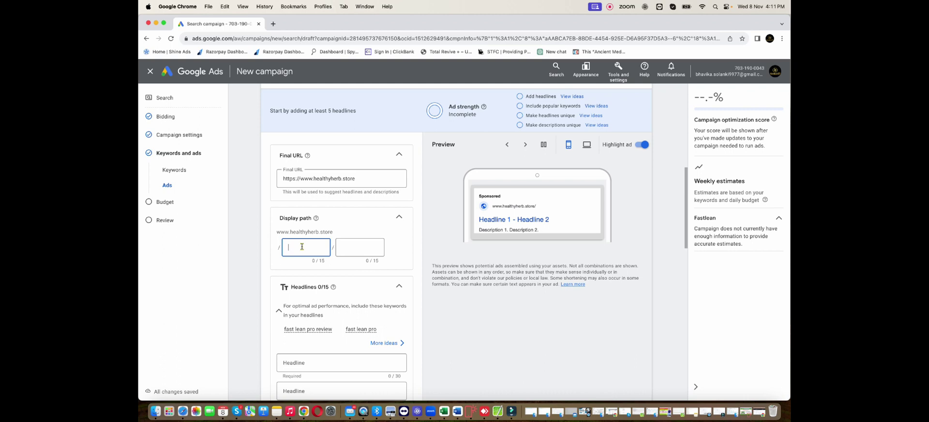
{"action": "type", "text": "Fast-lean-pro"}
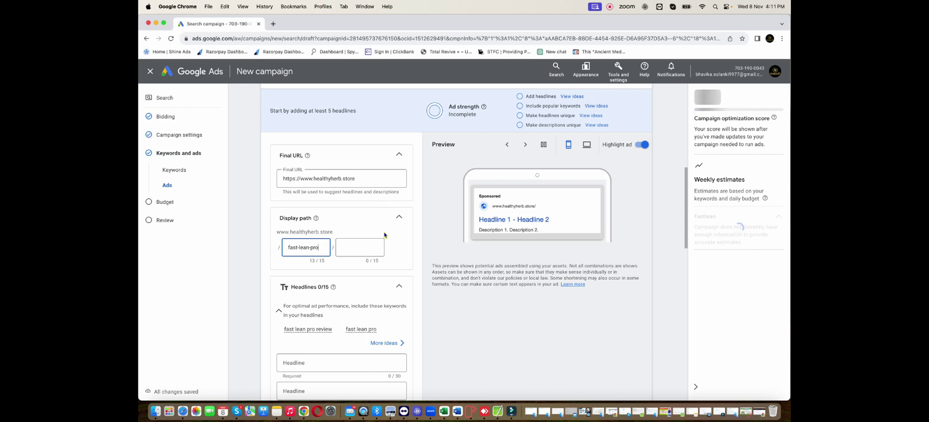
{"action": "left_click", "coordinate": [536, 208]}
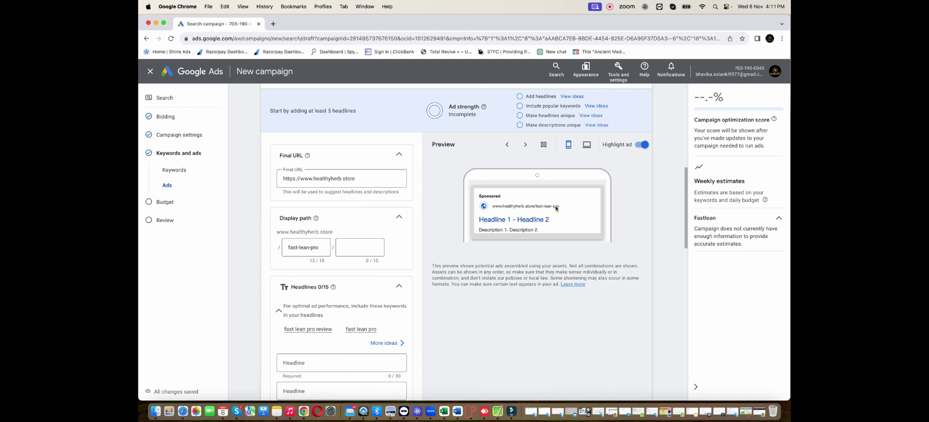
- Make the first headline field active, then switch to Notes and open the Fast Lean Pro note
{"action": "scroll", "coordinate": [400, 220], "scroll_direction": "down", "scroll_amount": 3}
{"action": "left_click", "coordinate": [304, 256]}
{"action": "left_click", "coordinate": [308, 257]}
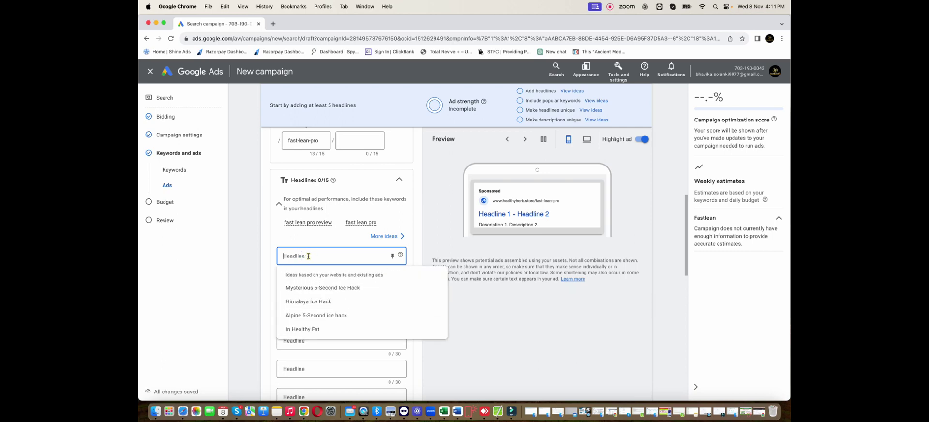
{"action": "left_click", "coordinate": [277, 411]}
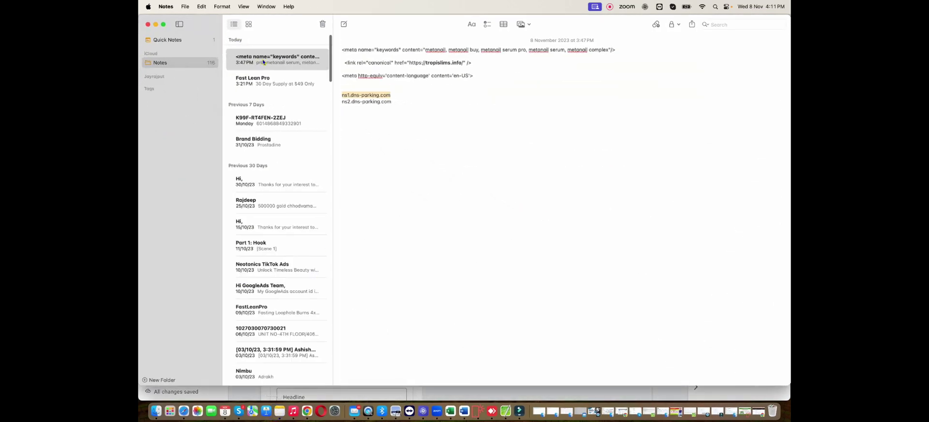
{"action": "left_click", "coordinate": [273, 77]}
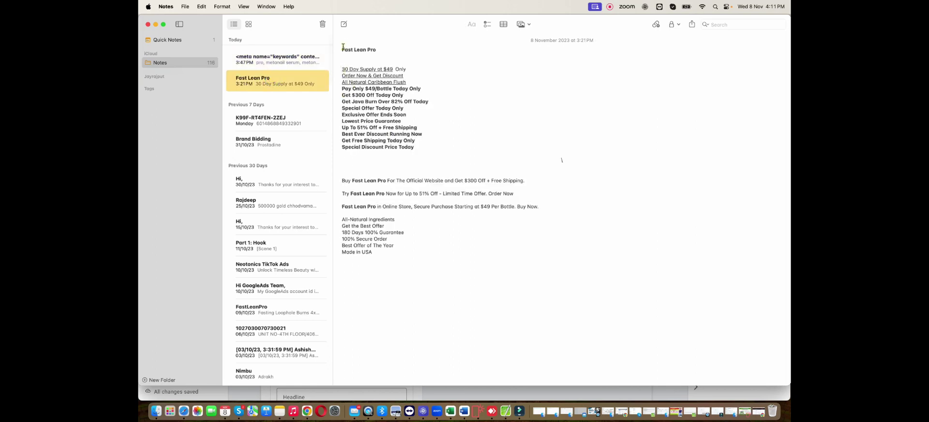
- Copy "Fast Lean Pro" from the note into the first headline in Google Ads and pin it to position 1
{"action": "left_click_drag", "start_coordinate": [341, 49], "coordinate": [377, 49]}
{"action": "right_click", "coordinate": [366, 50]}
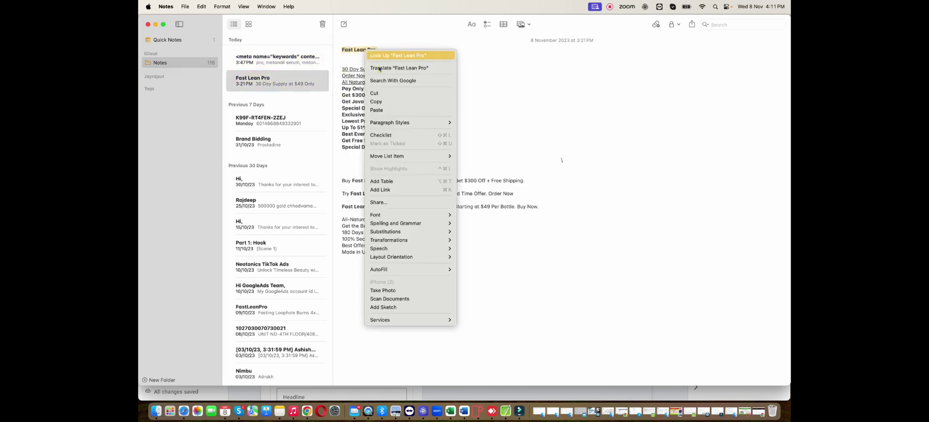
{"action": "left_click", "coordinate": [387, 111]}
{"action": "key", "text": "super+Tab"}
{"action": "key", "text": "super+v"}
{"action": "scroll", "coordinate": [328, 251], "scroll_direction": "down", "scroll_amount": 1}
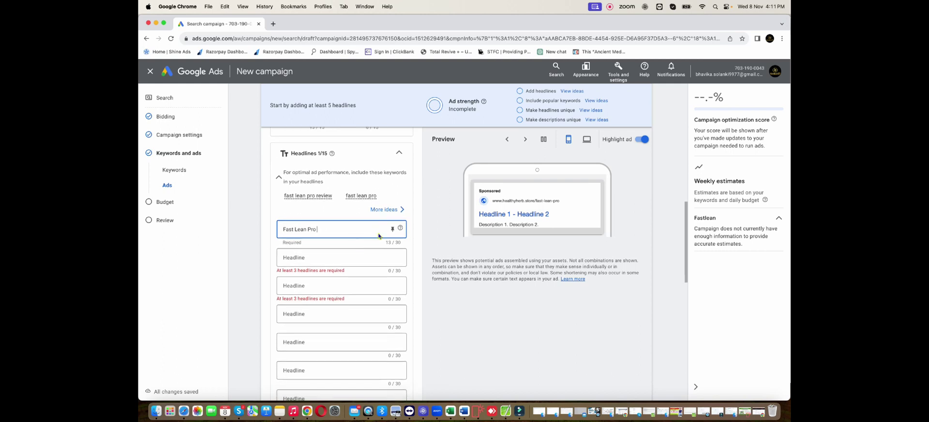
{"action": "left_click", "coordinate": [393, 229]}
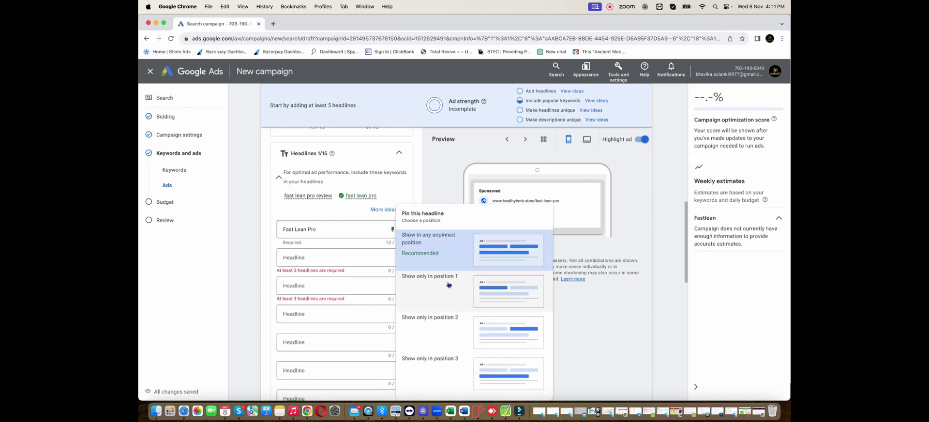
{"action": "left_click", "coordinate": [448, 283]}
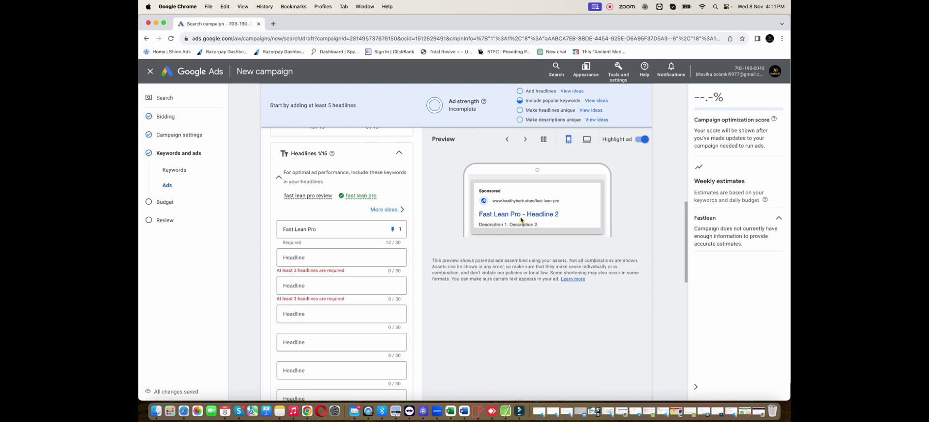
- Copy "30 Day Supply at $49 Only" from the Notes list into the ad's second headline
{"action": "key", "text": "super+Tab"}
{"action": "left_click_drag", "start_coordinate": [341, 70], "coordinate": [393, 69]}
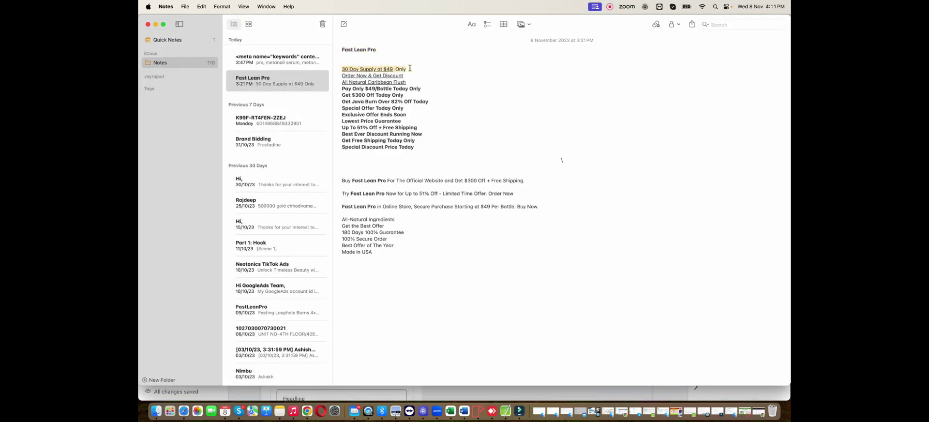
{"action": "key", "text": "super+c"}
{"action": "key", "text": "super+Tab"}
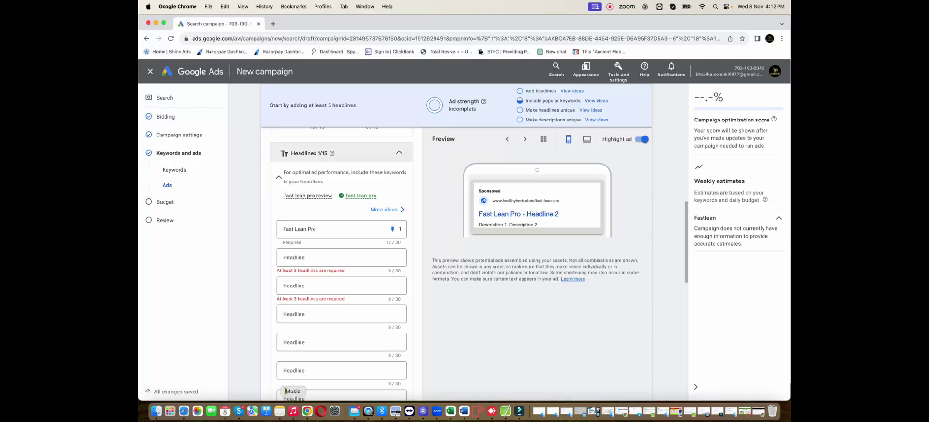
{"action": "left_click", "coordinate": [300, 257]}
{"action": "key", "text": "super+v"}
- Copy "Order Now & Get Discount" from the Notes list into the ad's third headline
{"action": "key", "text": "super+Tab"}
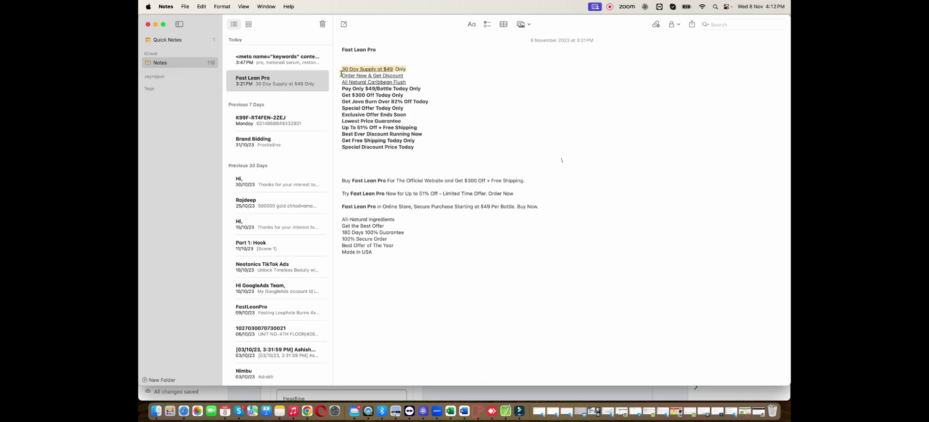
{"action": "left_click_drag", "start_coordinate": [340, 75], "coordinate": [409, 75]}
{"action": "key", "text": "super+c"}
{"action": "key", "text": "super+Tab"}
{"action": "left_click", "coordinate": [304, 286]}
{"action": "key", "text": "super+v"}
- Copy "Pay Only $49/Bottle Today Only" from the Notes list into the ad's fourth headline
{"action": "key", "text": "super+Tab"}
{"action": "left_click", "coordinate": [341, 89]}
{"action": "left_click_drag", "start_coordinate": [342, 90], "coordinate": [421, 89]}
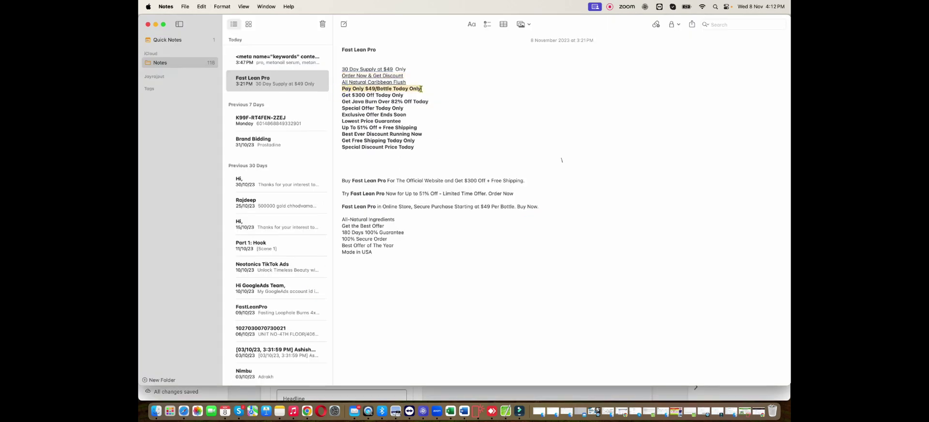
{"action": "key", "text": "super+Tab"}
{"action": "left_click", "coordinate": [305, 313]}
{"action": "key", "text": "super+v"}
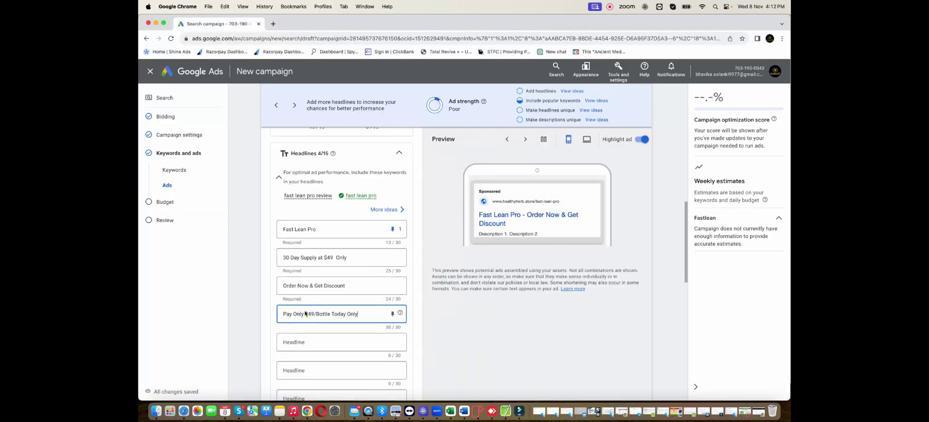
- Copy "Get $300 Off Today Only" from the Notes list into the ad's fifth headline
{"action": "key", "text": "super+Tab"}
{"action": "left_click_drag", "start_coordinate": [342, 95], "coordinate": [405, 95]}
{"action": "key", "text": "super+Tab"}
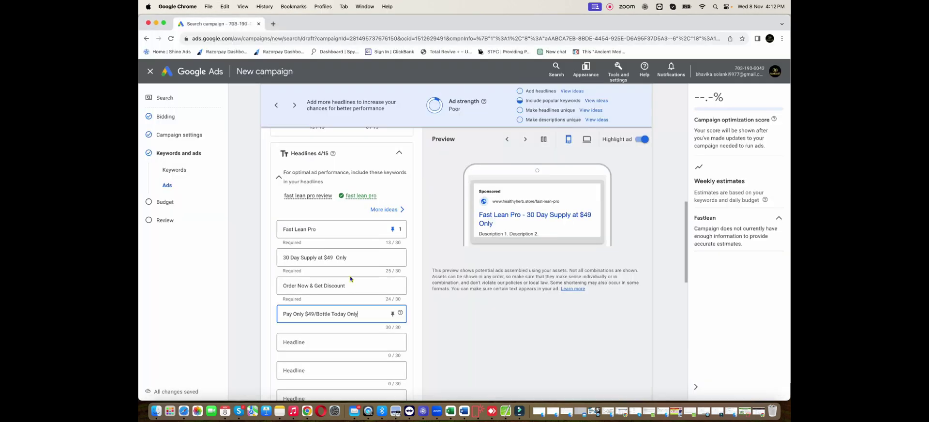
{"action": "left_click", "coordinate": [308, 343]}
{"action": "key", "text": "super+v"}
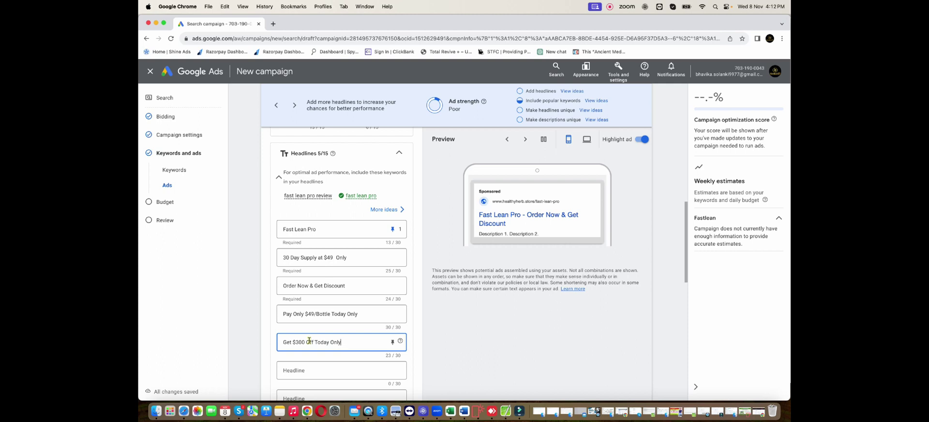
- Add extra blank headline fields to the ad and make the sixth headline field active
{"action": "scroll", "coordinate": [336, 329], "scroll_direction": "down", "scroll_amount": 5}
{"action": "left_click", "coordinate": [293, 297]}
{"action": "left_click", "coordinate": [296, 326]}
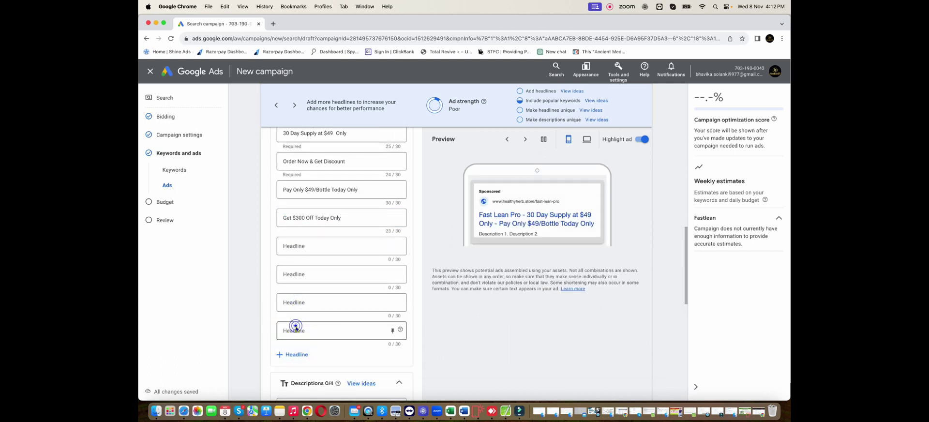
{"action": "left_click", "coordinate": [296, 355]}
{"action": "left_click", "coordinate": [299, 386]}
{"action": "left_click", "coordinate": [302, 243]}
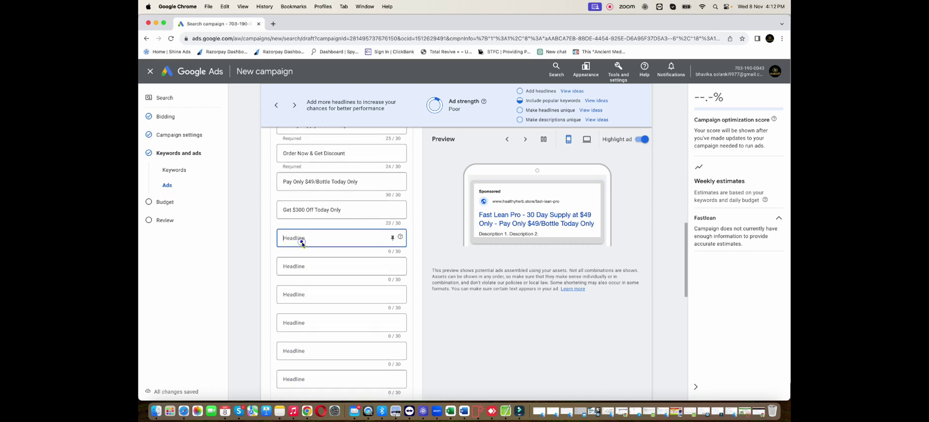
- Fill seven more headlines from the note, starting with "Special Offer Today Only" and ending with "Special Discount Price Today"
{"action": "key", "text": "super+Tab"}
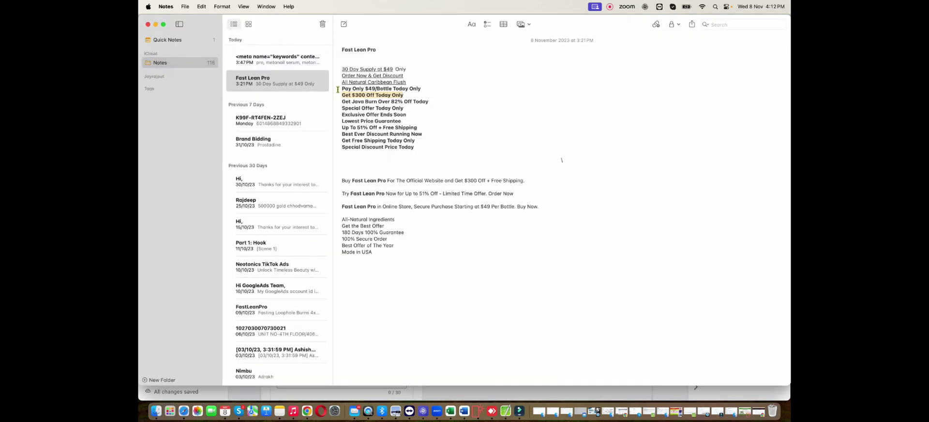
{"action": "left_click", "coordinate": [341, 107]}
{"action": "left_click_drag", "start_coordinate": [413, 147], "coordinate": [342, 147]}
- Copy the note's three Fast Lean Pro sentences, starting with "Buy Fast Lean Pro For The Official Website", into the ad's descriptions
{"action": "left_click_drag", "start_coordinate": [342, 181], "coordinate": [527, 180]}
{"action": "key", "text": "super+c"}
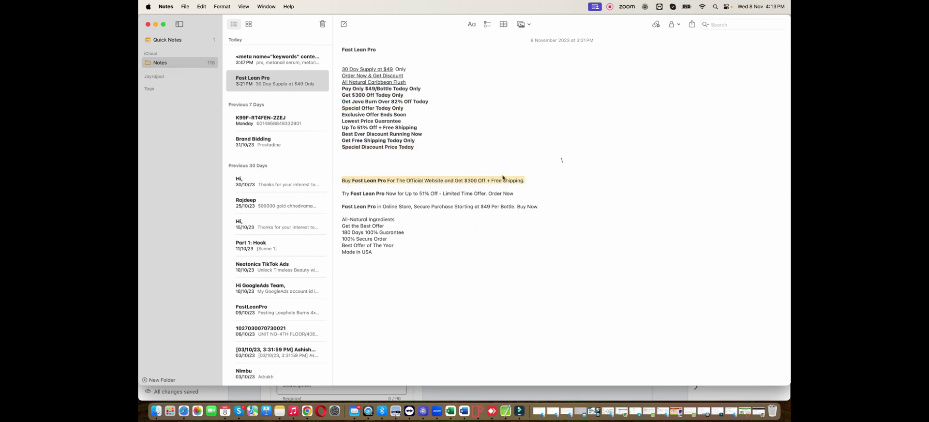
{"action": "key", "text": "super+Tab"}
{"action": "key", "text": "super+v"}
{"action": "scroll", "coordinate": [420, 290], "scroll_direction": "down", "scroll_amount": 3}
- Examine the ad strength rating and review the ad's completed headlines and descriptions
{"action": "scroll", "coordinate": [411, 203], "scroll_direction": "up", "scroll_amount": 5}
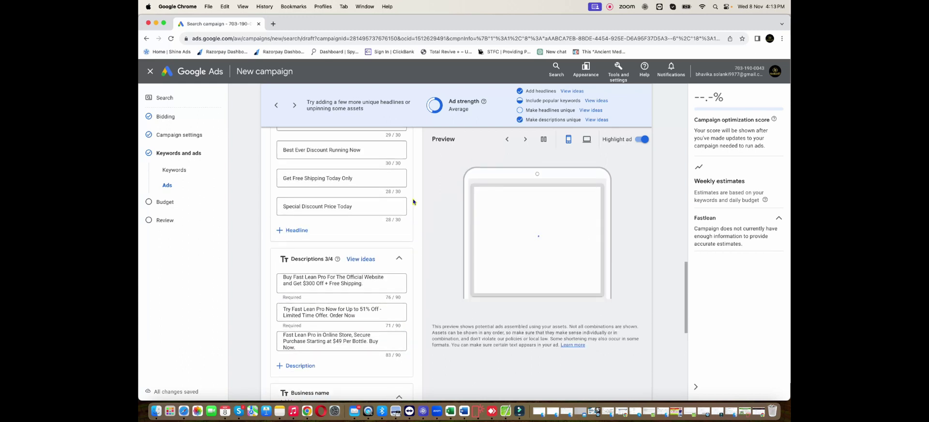
{"action": "scroll", "coordinate": [414, 198], "scroll_direction": "up", "scroll_amount": 10}
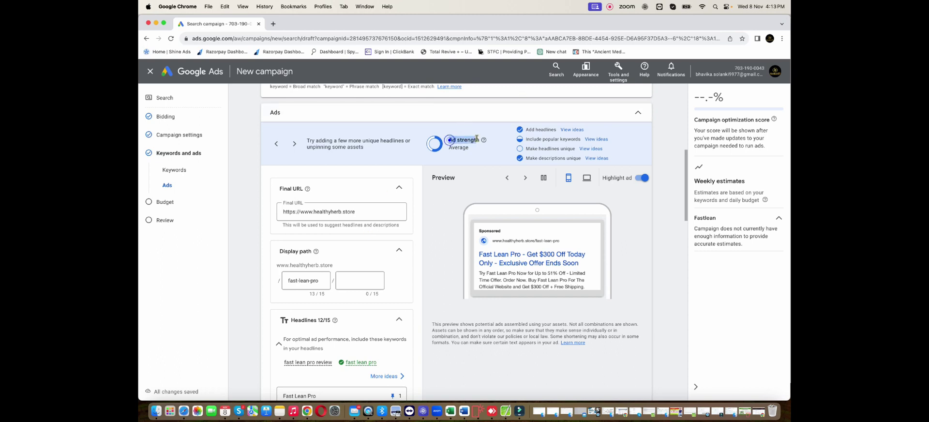
{"action": "left_click_drag", "start_coordinate": [460, 145], "coordinate": [468, 145]}
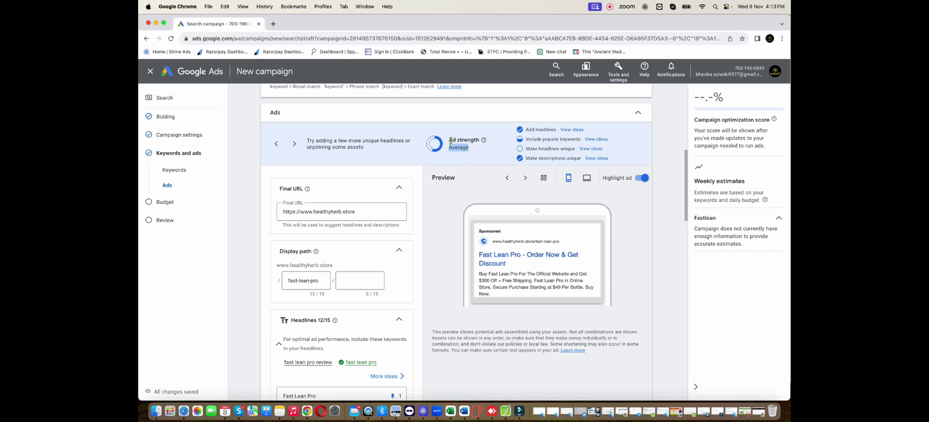
{"action": "left_click", "coordinate": [448, 144]}
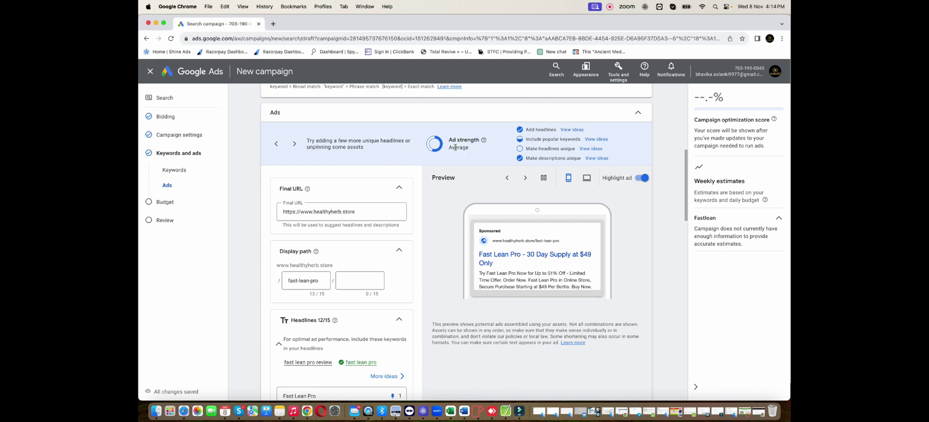
{"action": "left_click_drag", "start_coordinate": [450, 139], "coordinate": [469, 151]}
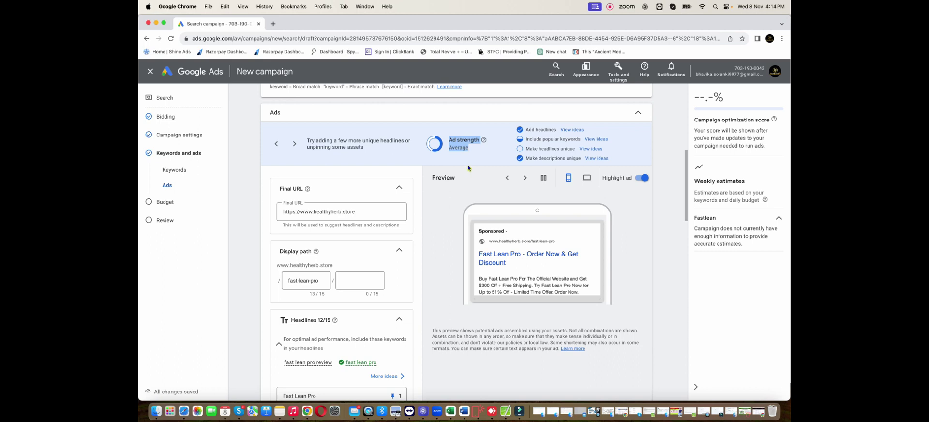
{"action": "scroll", "coordinate": [468, 168], "scroll_direction": "down", "scroll_amount": 4}
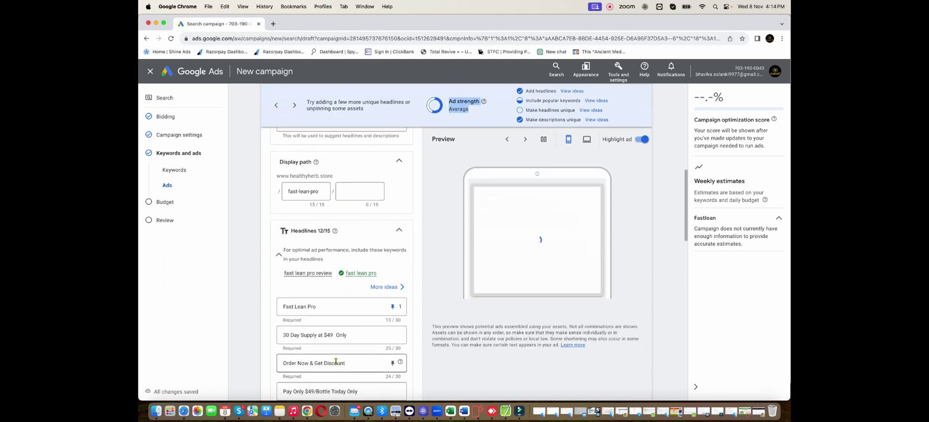
{"action": "scroll", "coordinate": [341, 339], "scroll_direction": "down", "scroll_amount": 1}
{"action": "scroll", "coordinate": [338, 291], "scroll_direction": "down", "scroll_amount": 14}
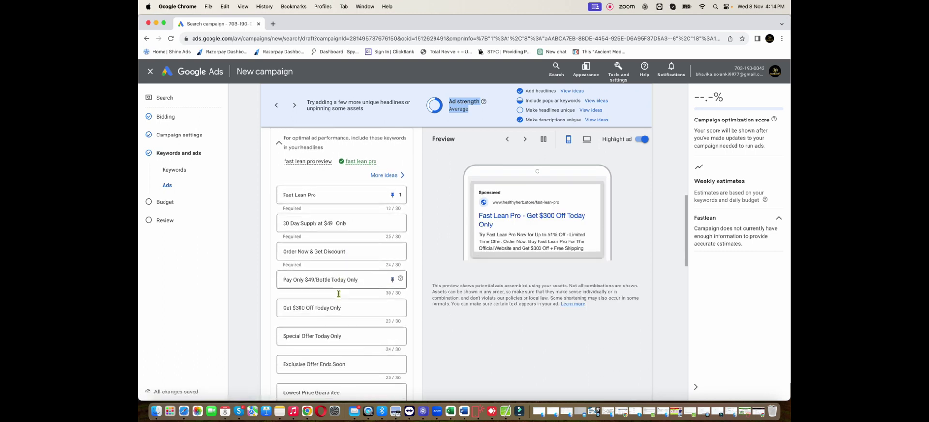
{"action": "scroll", "coordinate": [338, 297], "scroll_direction": "down", "scroll_amount": 3}
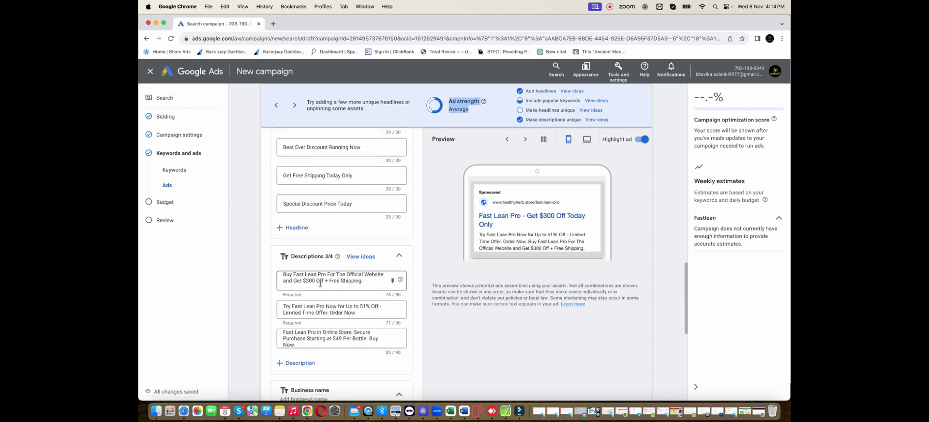
{"action": "scroll", "coordinate": [339, 266], "scroll_direction": "up", "scroll_amount": 3}
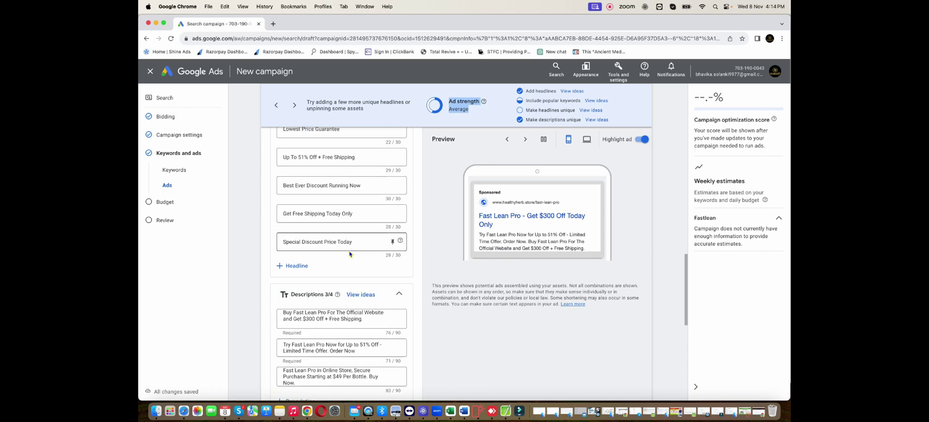
- Start adding campaign-level callouts and copy "All-Natural Ingredients" from the Fast Lean Pro note in Notes into the first callout text
{"action": "scroll", "coordinate": [350, 251], "scroll_direction": "down", "scroll_amount": 13}
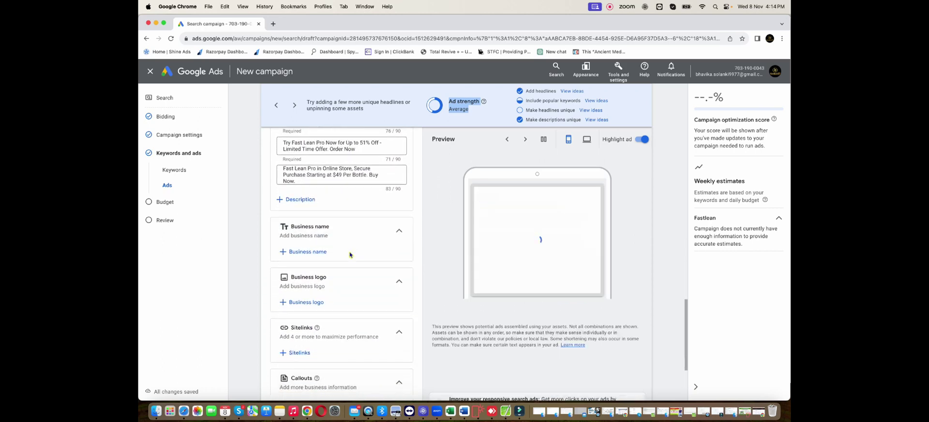
{"action": "scroll", "coordinate": [349, 254], "scroll_direction": "down", "scroll_amount": 3}
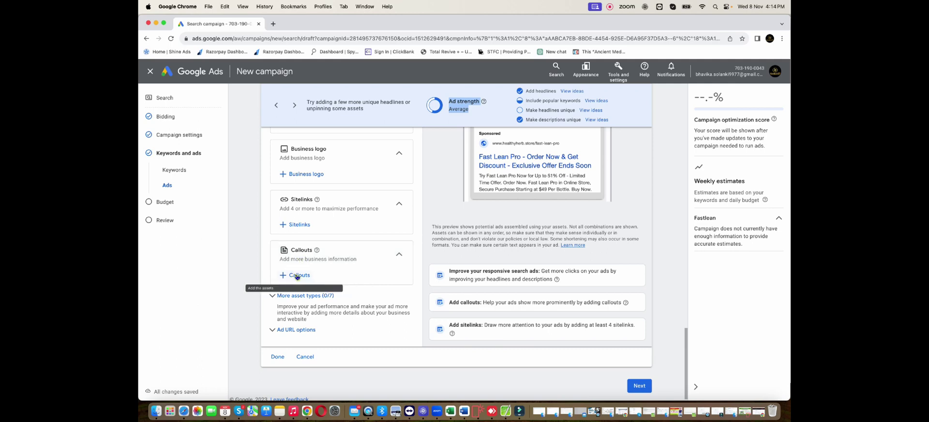
{"action": "left_click", "coordinate": [297, 275]}
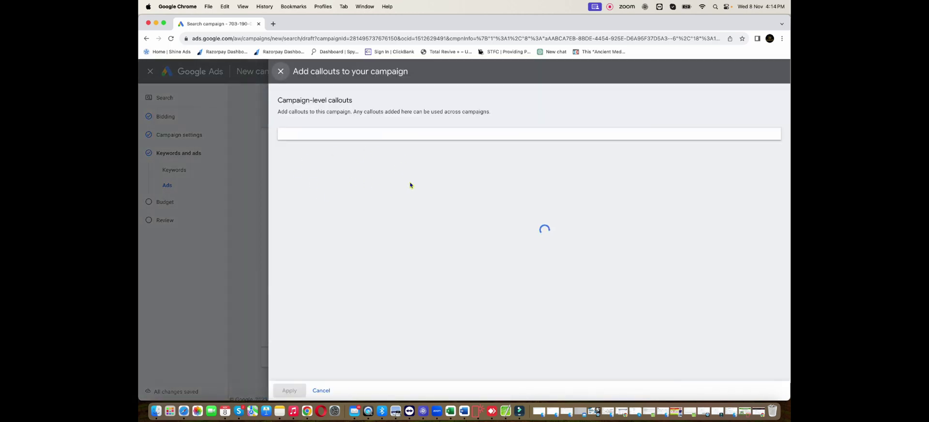
{"action": "left_click", "coordinate": [301, 159]}
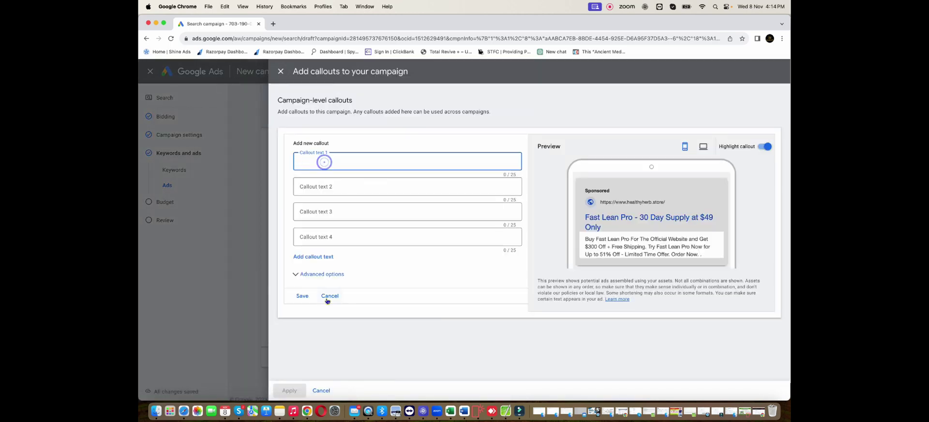
{"action": "left_click", "coordinate": [279, 412]}
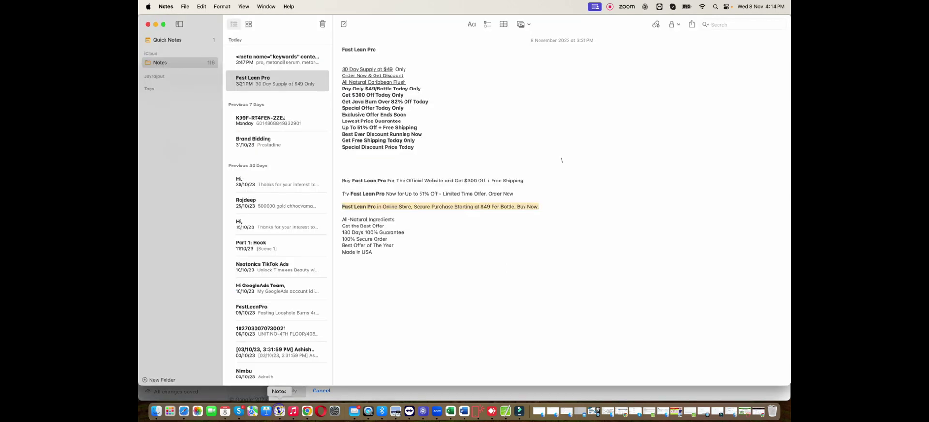
{"action": "left_click_drag", "start_coordinate": [342, 219], "coordinate": [405, 219]}
{"action": "key", "text": "super+c"}
{"action": "key", "text": "super+Tab"}
{"action": "key", "text": "super+v"}
- Copy "Get the Best Offer", "180 Days 100% Guarantee" and "100% Secure Order" from the note into callout texts 2 to 4
{"action": "key", "text": "super+Tab"}
{"action": "left_click_drag", "start_coordinate": [342, 226], "coordinate": [387, 226]}
{"action": "key", "text": "super+c"}
{"action": "key", "text": "super+Tab"}
{"action": "left_click", "coordinate": [338, 188]}
{"action": "key", "text": "super+v"}
{"action": "key", "text": "super+Tab"}
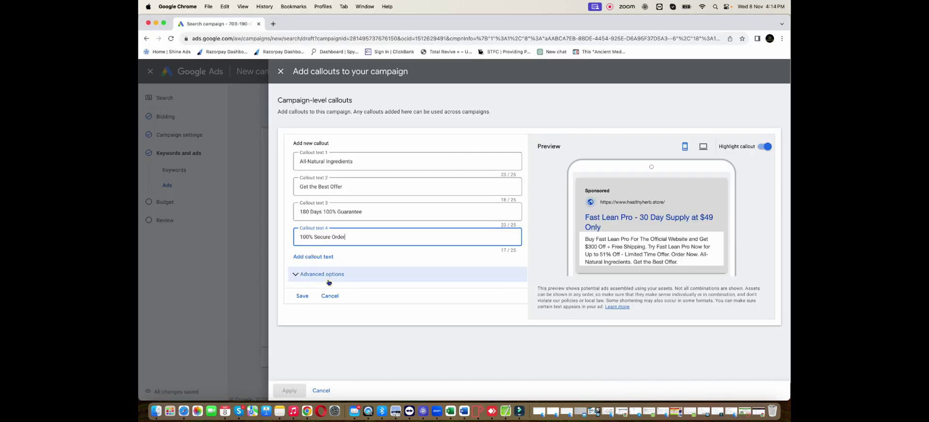
- Add a fifth callout text with "Made in USA" from the note, then save the callouts and apply them to the campaign
{"action": "key", "text": "super+Tab"}
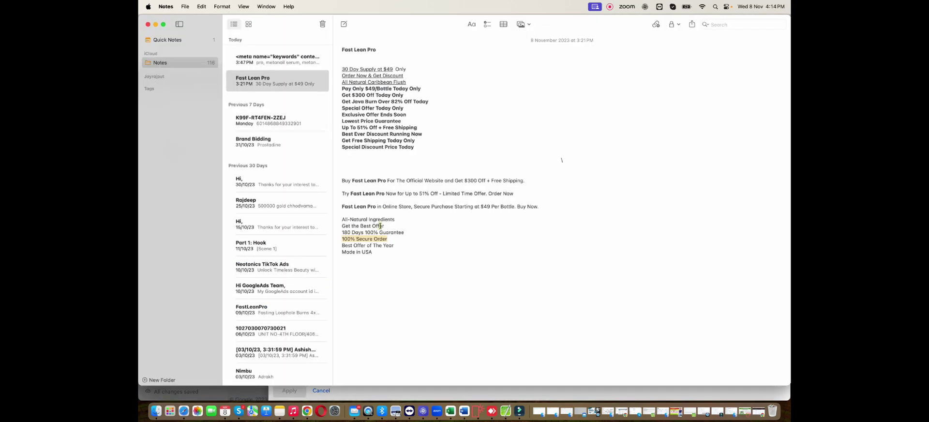
{"action": "triple_click", "coordinate": [342, 252]}
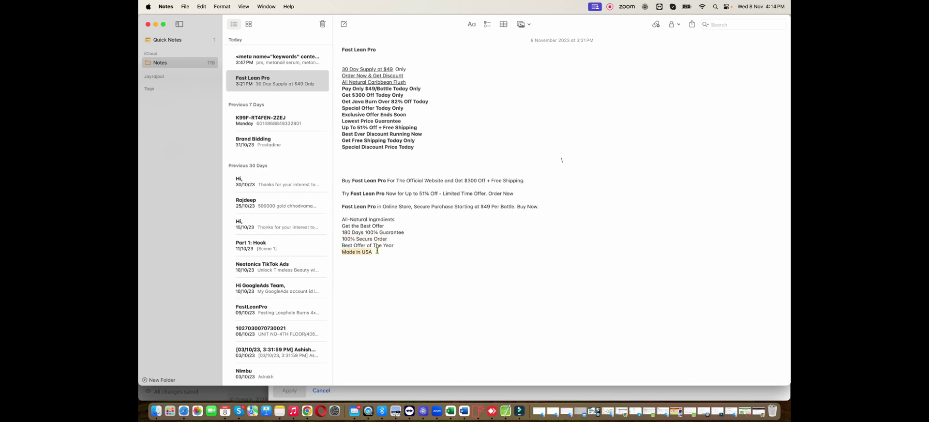
{"action": "key", "text": "super+Tab"}
{"action": "left_click", "coordinate": [319, 257]}
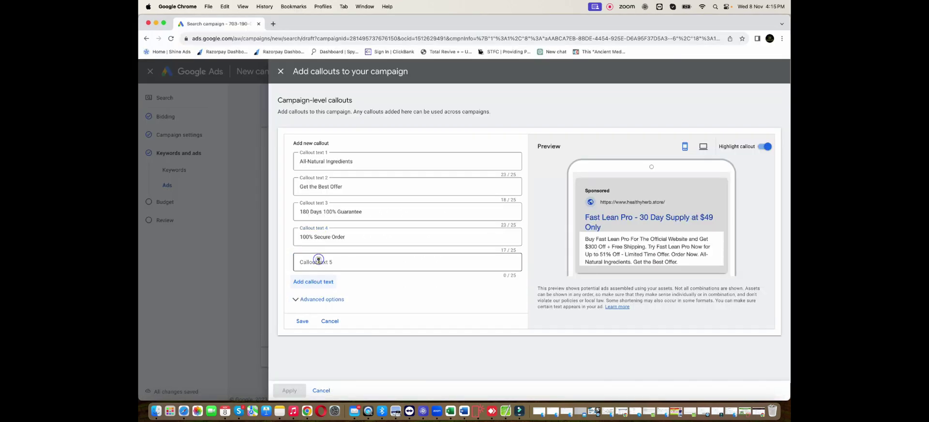
{"action": "key", "text": "super+v"}
{"action": "left_click", "coordinate": [302, 325]}
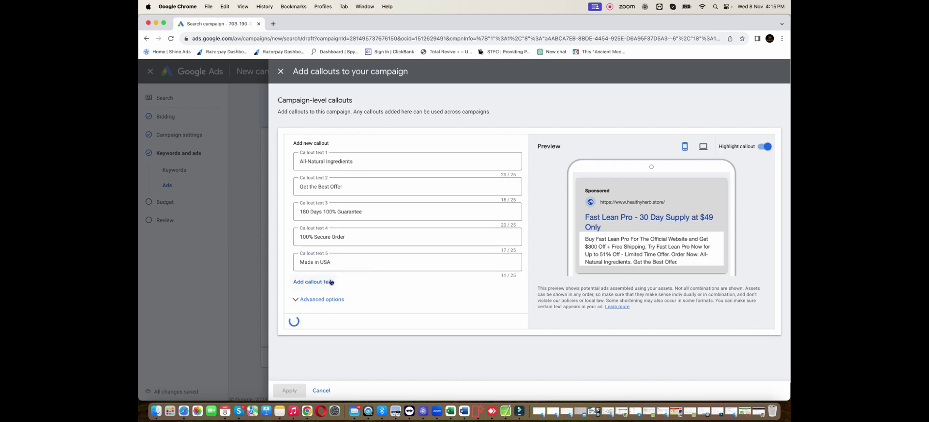
{"action": "left_click", "coordinate": [283, 390]}
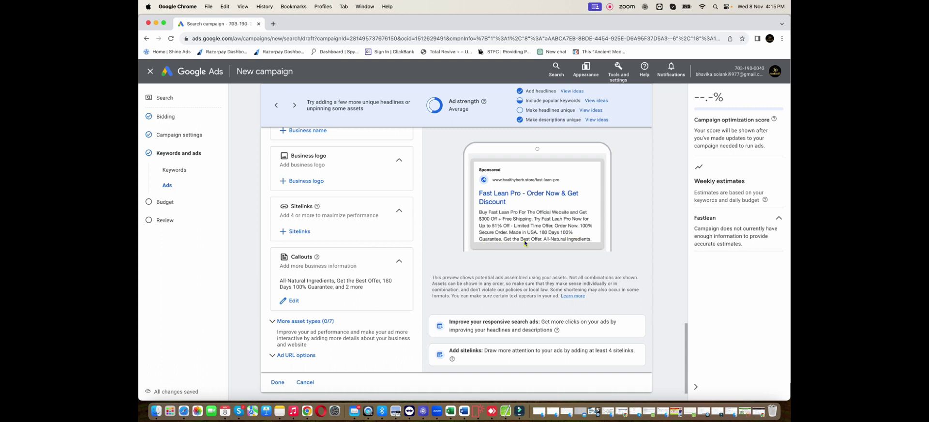
- Finish editing the Fast Lean Pro ad and proceed from keywords and ads to the campaign budget
{"action": "scroll", "coordinate": [291, 348], "scroll_direction": "down", "scroll_amount": 1}
{"action": "left_click", "coordinate": [278, 355]}
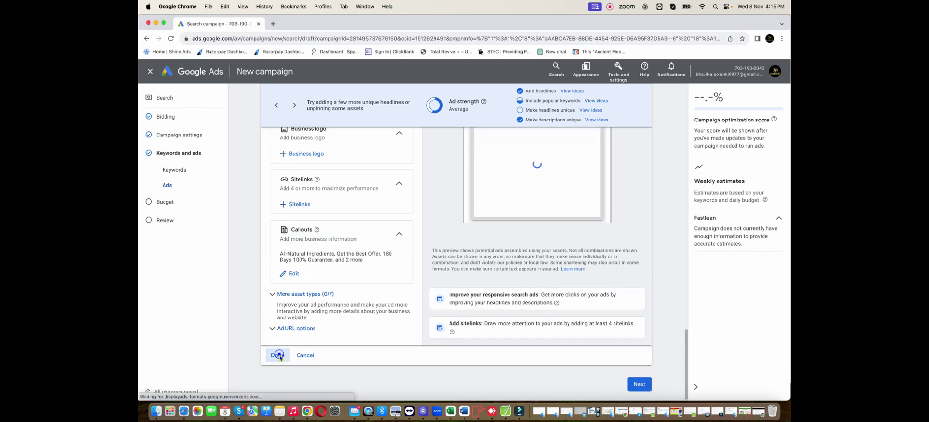
{"action": "mouse_move", "coordinate": [287, 320]}
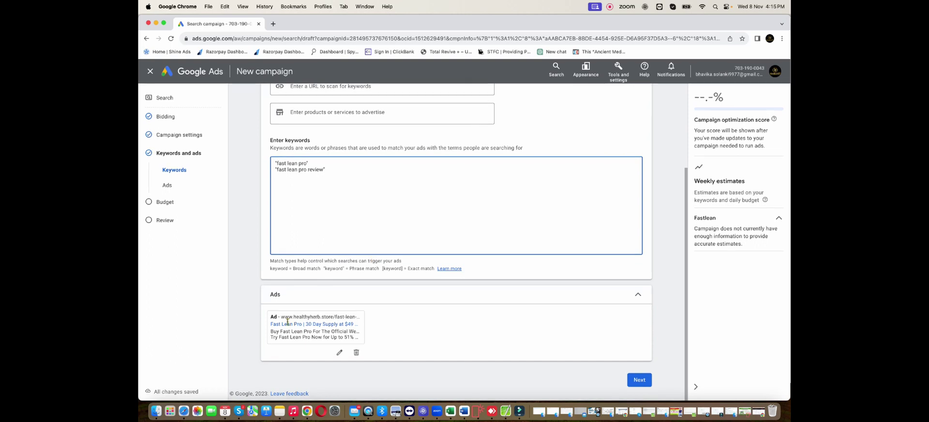
{"action": "left_click", "coordinate": [632, 380]}
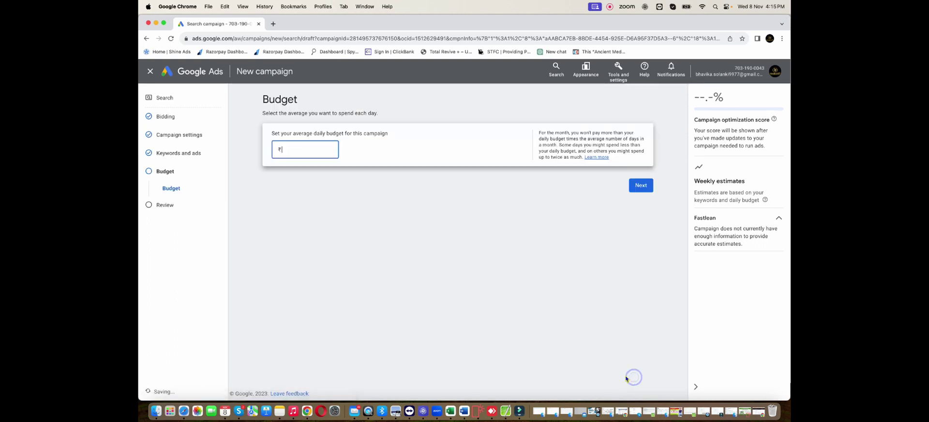
- Set the campaign's average daily budget to ₹4,000 and continue to the review stage
{"action": "left_click", "coordinate": [300, 151]}
{"action": "left_click", "coordinate": [306, 148]}
{"action": "type", "text": "4000"}
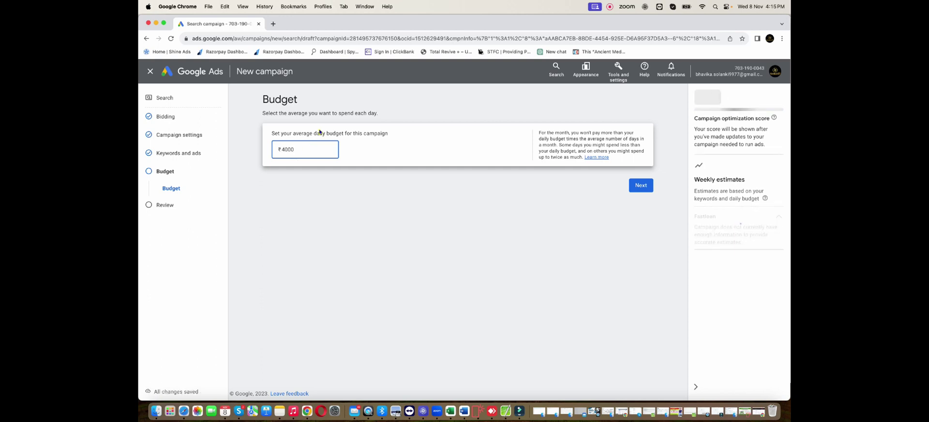
{"action": "left_click", "coordinate": [520, 155]}
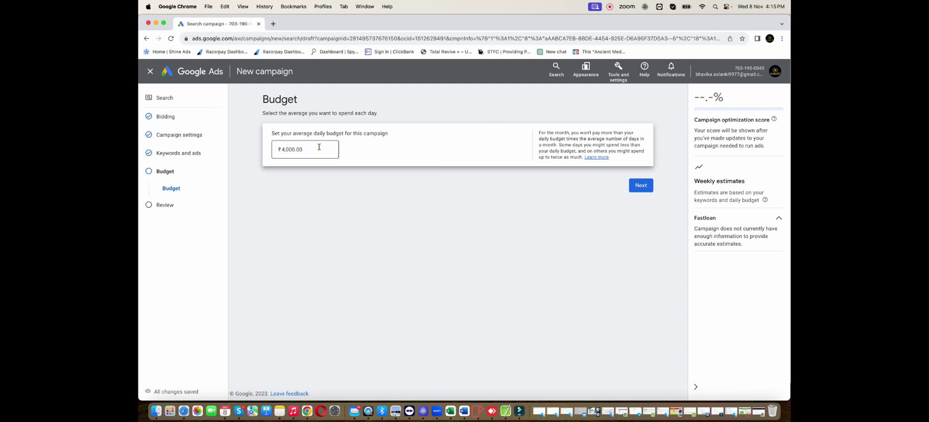
{"action": "left_click", "coordinate": [641, 186]}
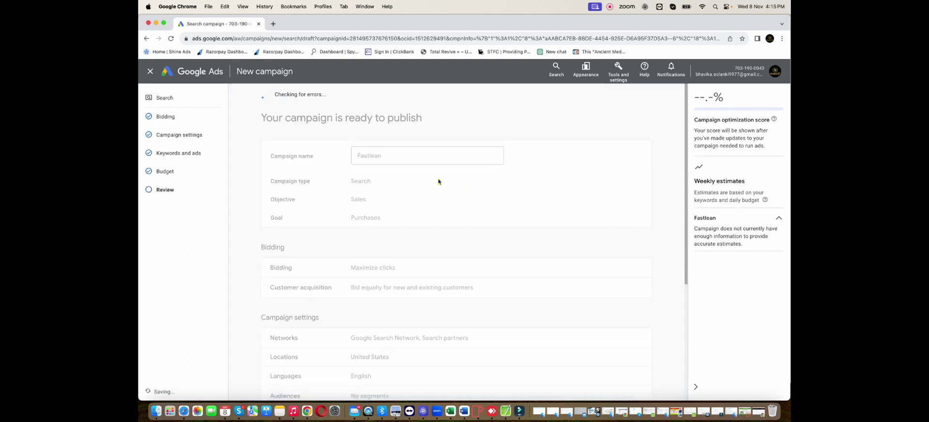
- Review the Fastlean campaign summary and publish the campaign
{"action": "scroll", "coordinate": [450, 155], "scroll_direction": "down", "scroll_amount": 1}
{"action": "scroll", "coordinate": [449, 152], "scroll_direction": "down", "scroll_amount": 5}
{"action": "scroll", "coordinate": [450, 150], "scroll_direction": "up", "scroll_amount": 5}
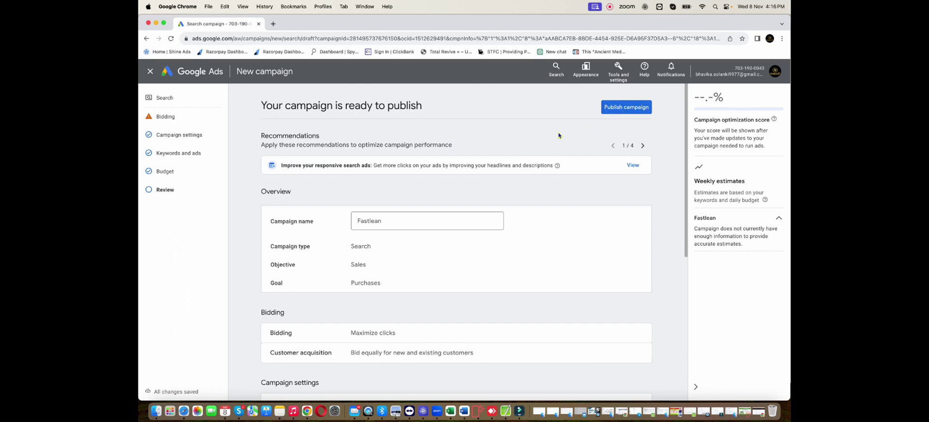
{"action": "scroll", "coordinate": [559, 136], "scroll_direction": "down", "scroll_amount": 5}
{"action": "scroll", "coordinate": [559, 135], "scroll_direction": "up", "scroll_amount": 5}
{"action": "left_click", "coordinate": [622, 114]}
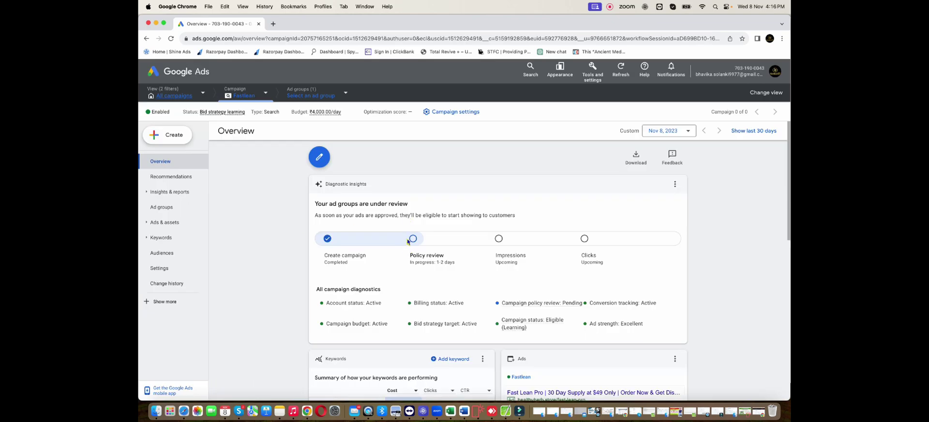
- Examine the published campaign's policy review status, search keywords, ads and search terms report
{"action": "left_click_drag", "start_coordinate": [437, 255], "coordinate": [425, 261]}
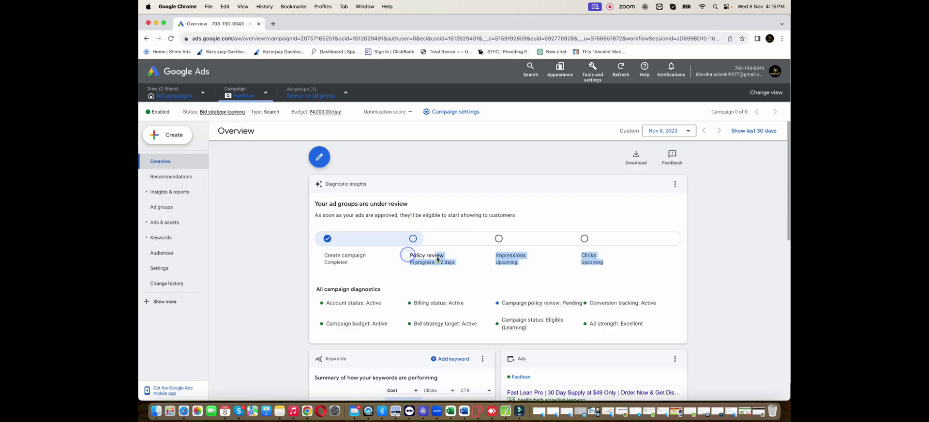
{"action": "left_click", "coordinate": [145, 237]}
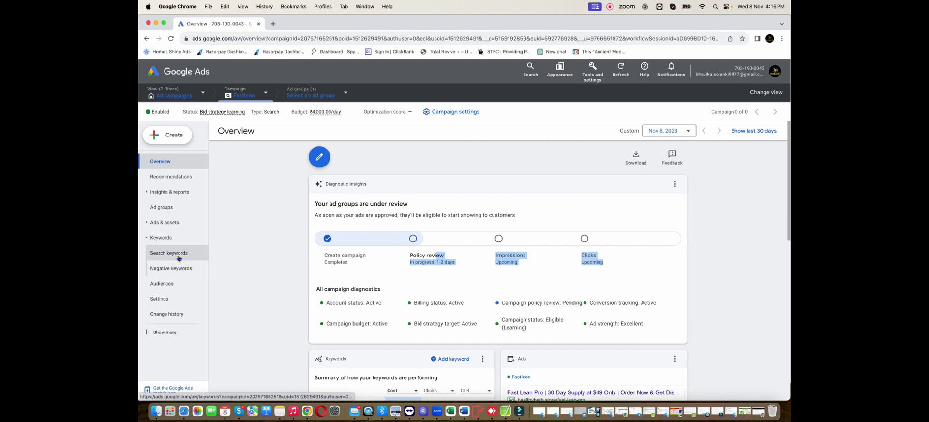
{"action": "left_click", "coordinate": [178, 253]}
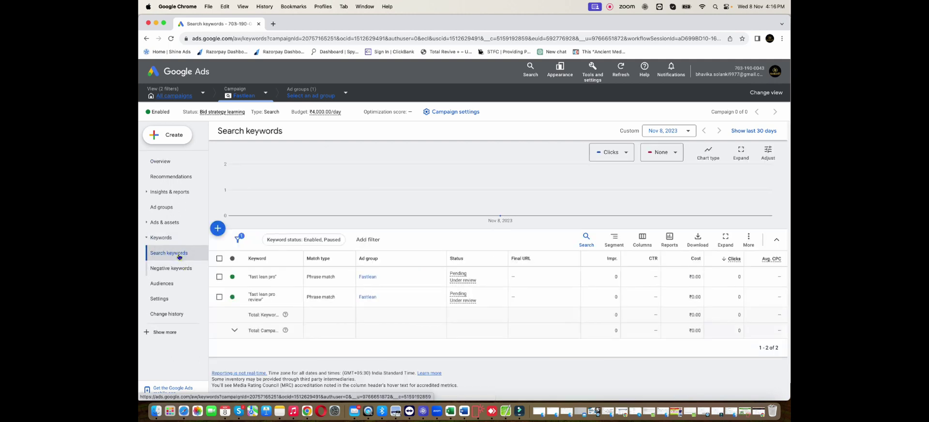
{"action": "left_click", "coordinate": [146, 222]}
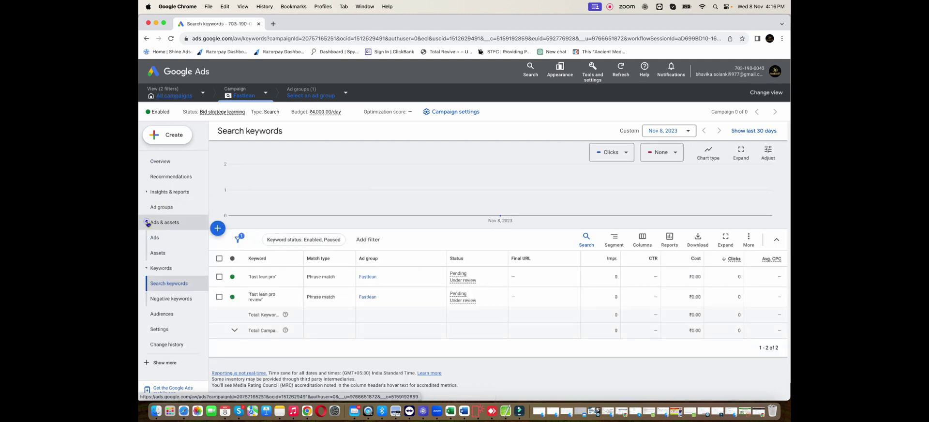
{"action": "left_click", "coordinate": [163, 240]}
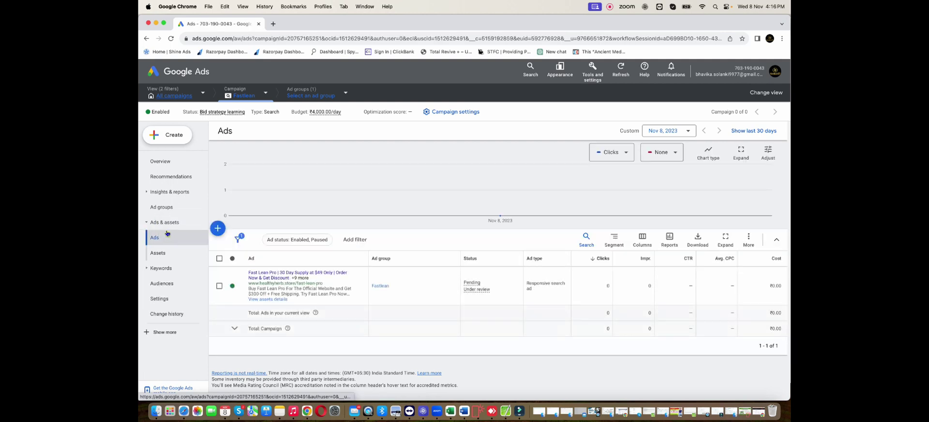
{"action": "left_click", "coordinate": [147, 193]}
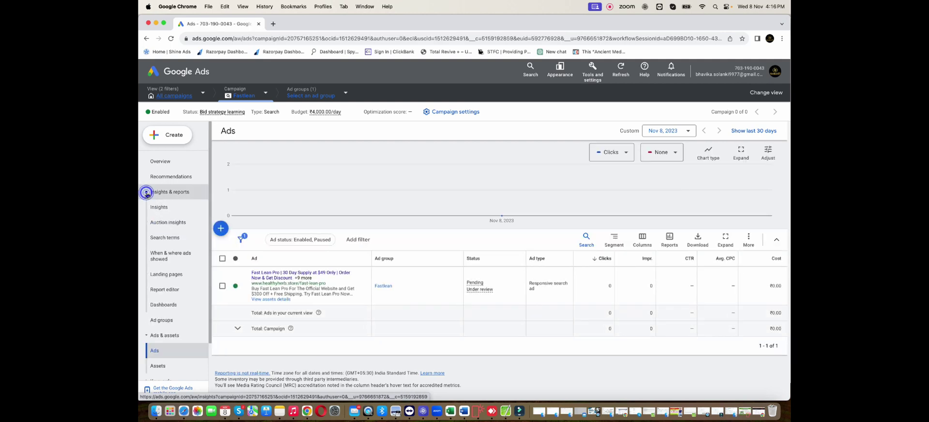
{"action": "left_click", "coordinate": [153, 193]}
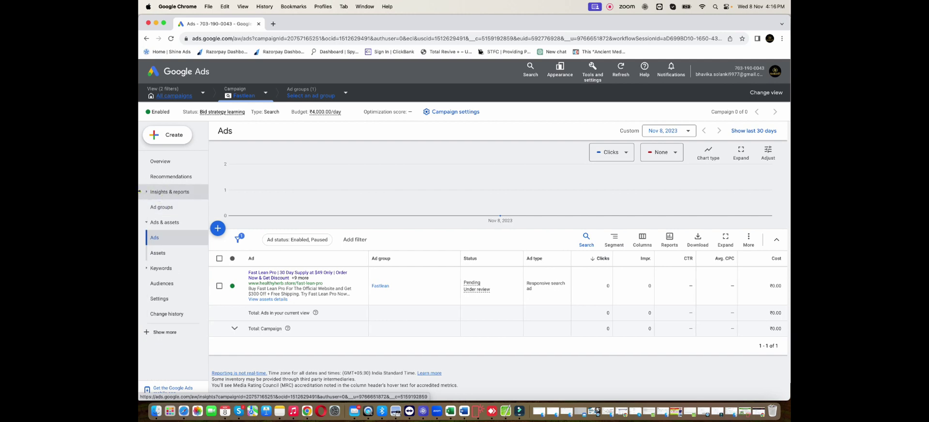
{"action": "left_click", "coordinate": [147, 191]}
{"action": "left_click", "coordinate": [176, 238]}
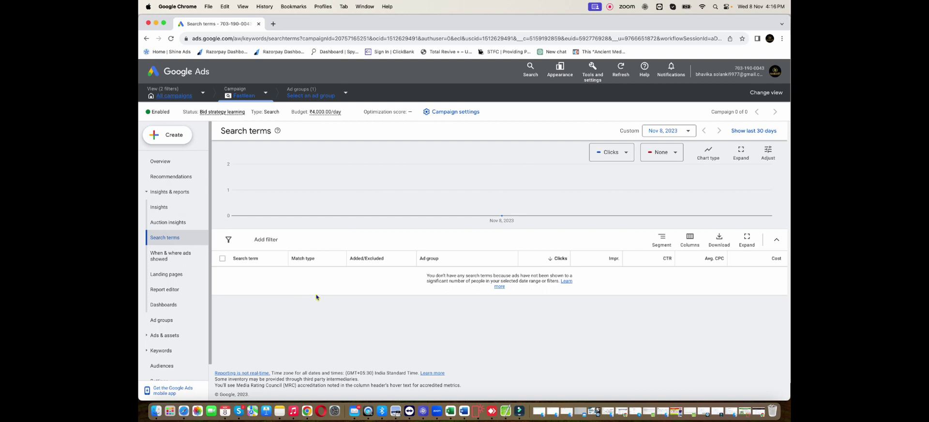
- Edit the audience demographics of the Fastlean ad group, excluding the Male and Unknown genders
{"action": "scroll", "coordinate": [183, 263], "scroll_direction": "down", "scroll_amount": 3}
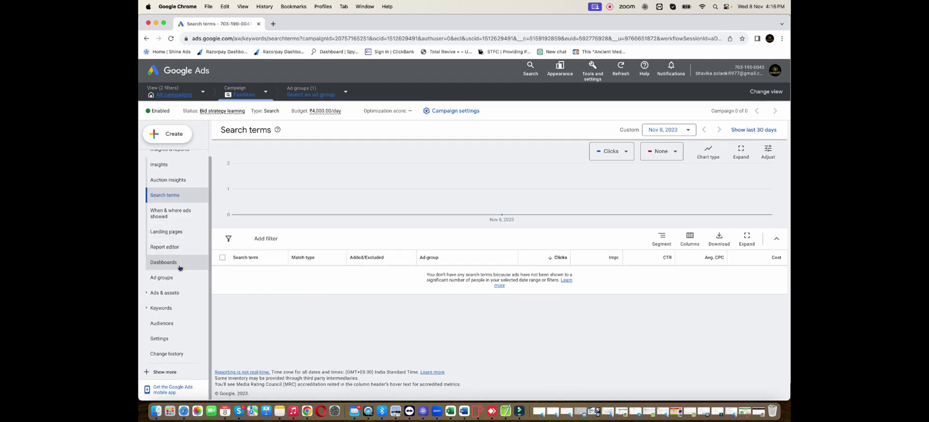
{"action": "left_click", "coordinate": [176, 324]}
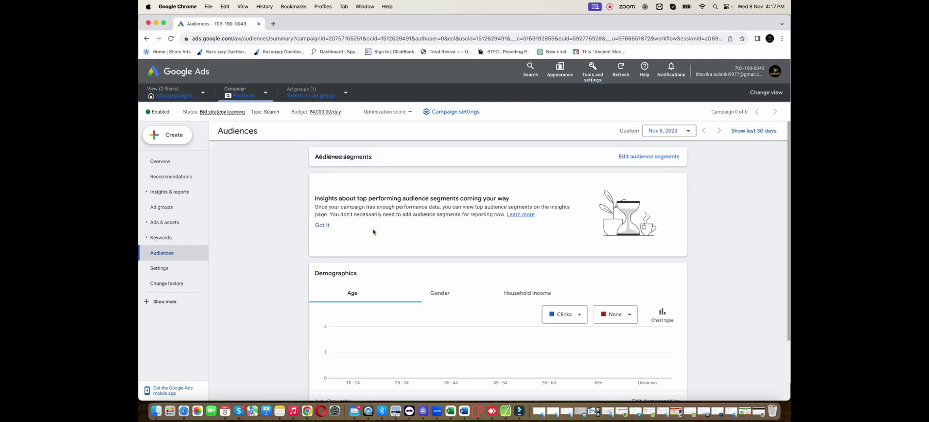
{"action": "scroll", "coordinate": [527, 227], "scroll_direction": "down", "scroll_amount": 3}
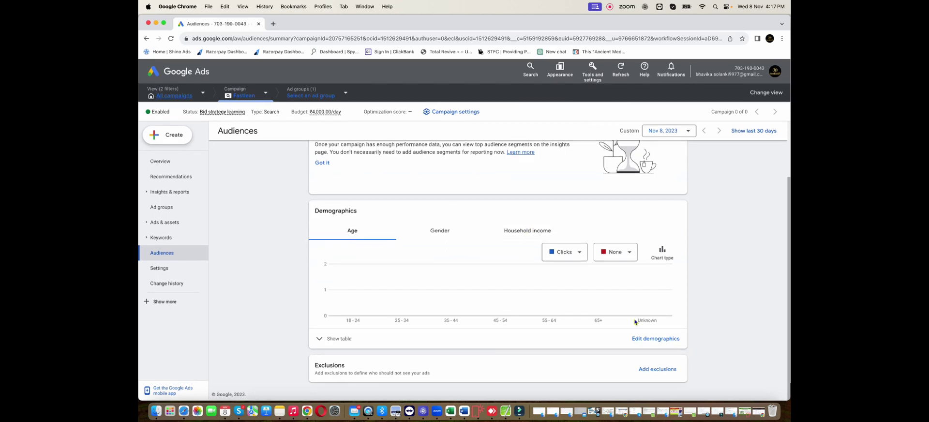
{"action": "left_click", "coordinate": [654, 338]}
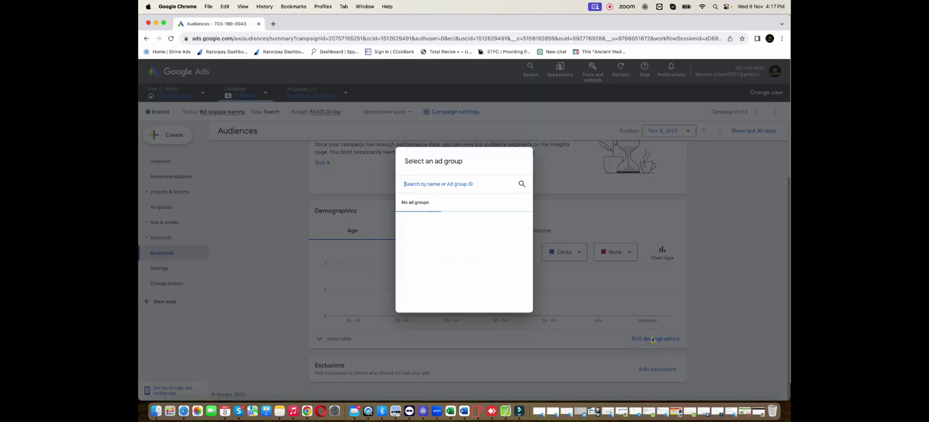
{"action": "left_click", "coordinate": [435, 221]}
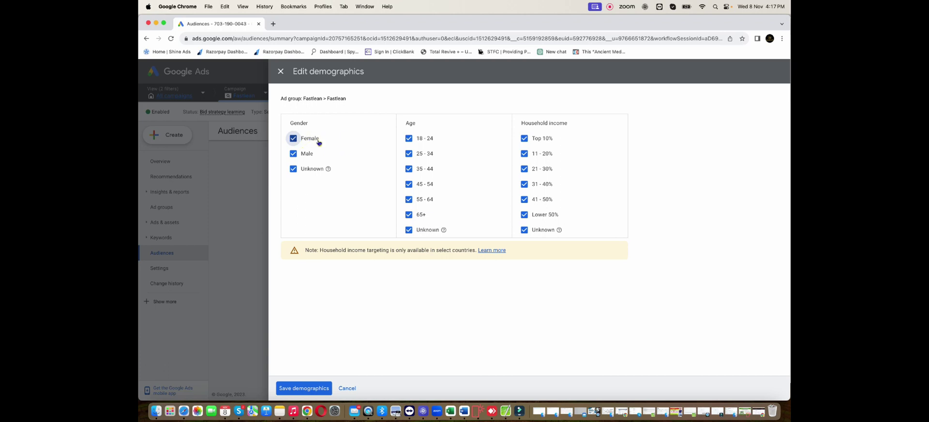
{"action": "left_click", "coordinate": [294, 154]}
{"action": "left_click", "coordinate": [293, 168]}
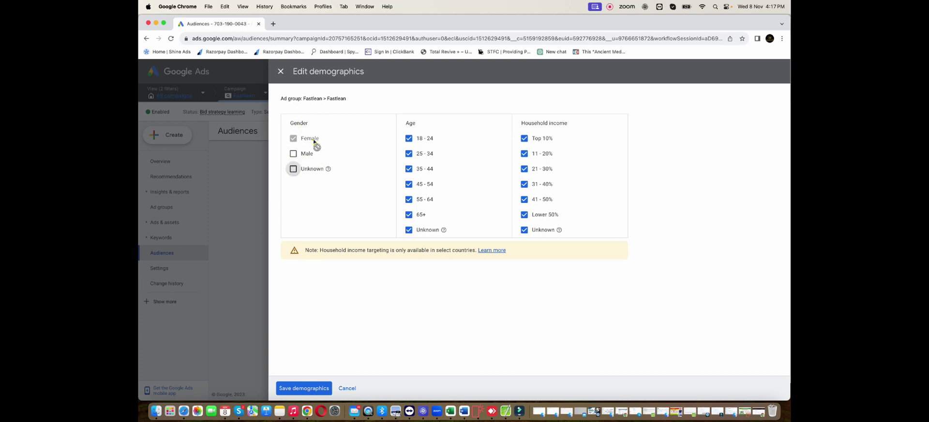
- Exclude the 18 - 24 and 25 - 34 age ranges and save the ad group's demographics
{"action": "left_click", "coordinate": [409, 138]}
{"action": "left_click", "coordinate": [409, 154]}
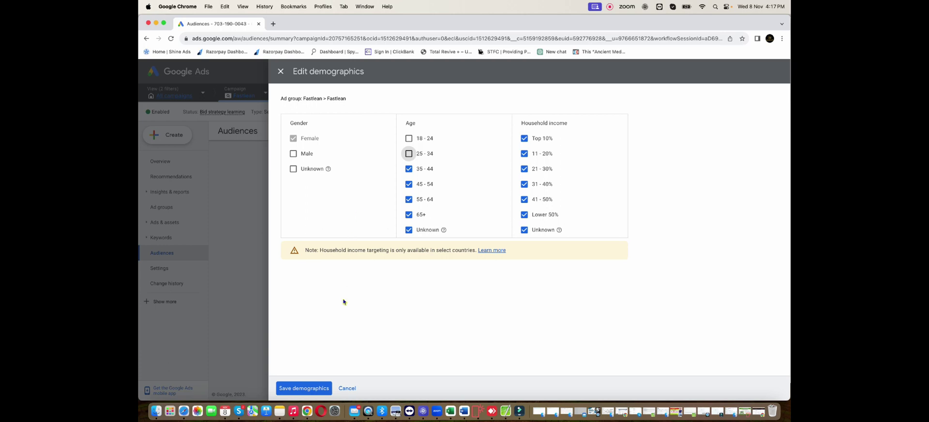
{"action": "left_click", "coordinate": [300, 389]}
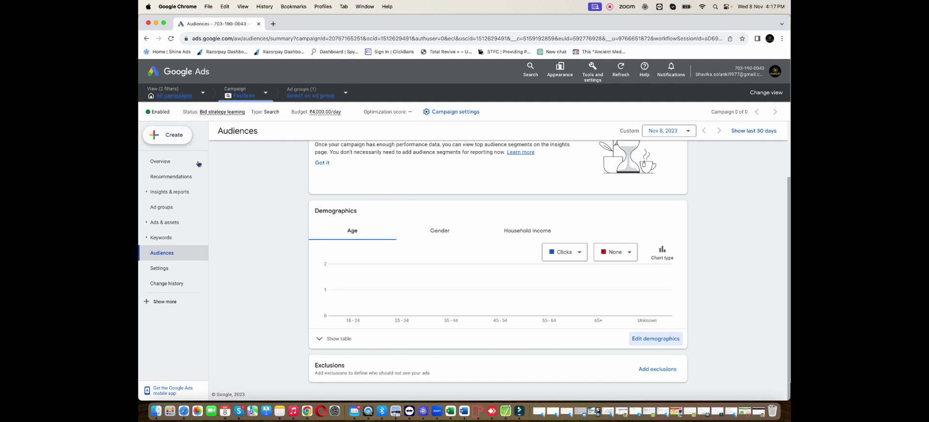
- Open the Fastlean campaign's overview, and bring up the overview of the other Google Ads account running the Prodentim campaign
{"action": "left_click", "coordinate": [165, 161]}
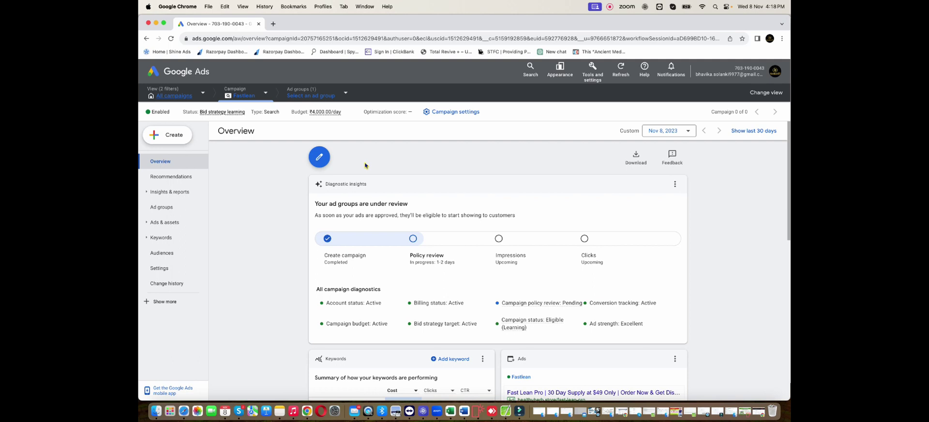
{"action": "left_click", "coordinate": [156, 23]}
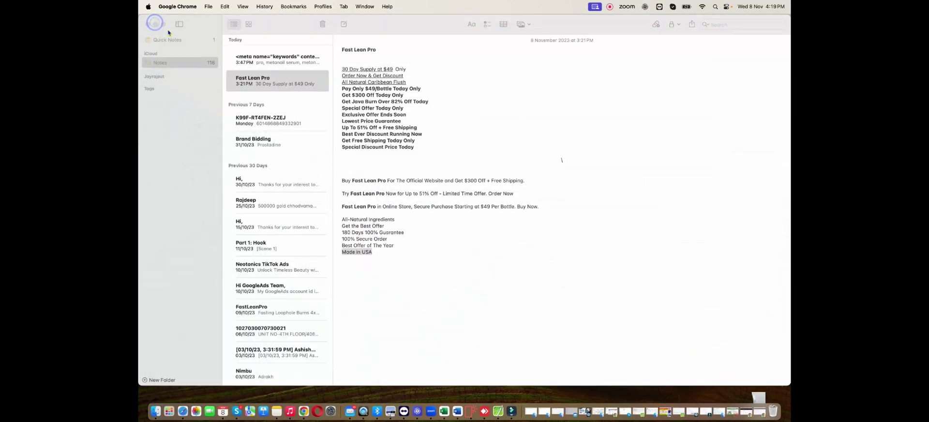
{"action": "left_click", "coordinate": [755, 414]}
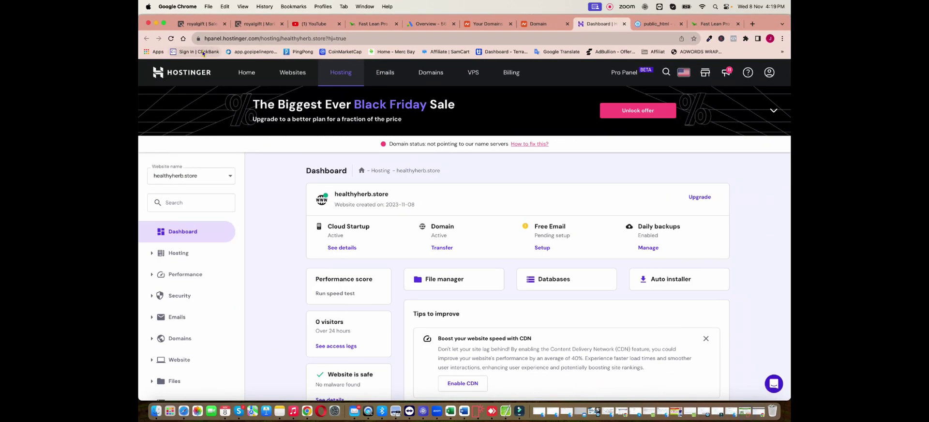
{"action": "left_click", "coordinate": [438, 24]}
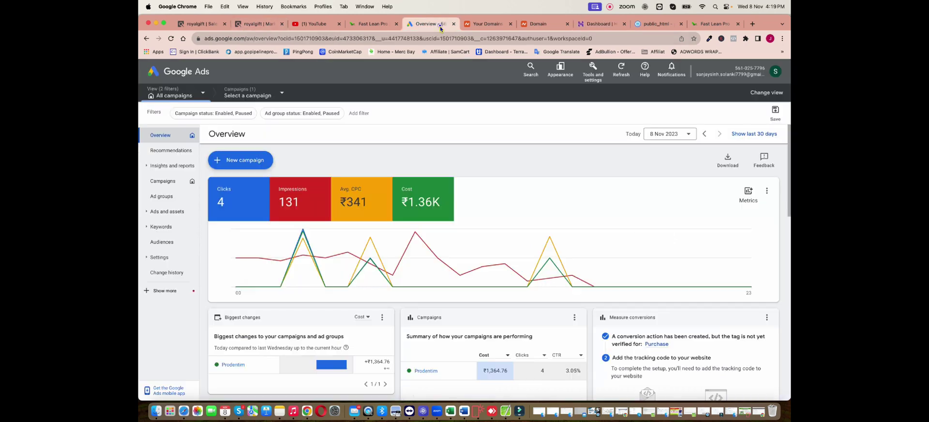
- Examine the Prodentim campaign's cost and clicks, its keyword performance and the searches that triggered its ads
{"action": "scroll", "coordinate": [465, 212], "scroll_direction": "down", "scroll_amount": 5}
{"action": "mouse_move", "coordinate": [486, 243]}
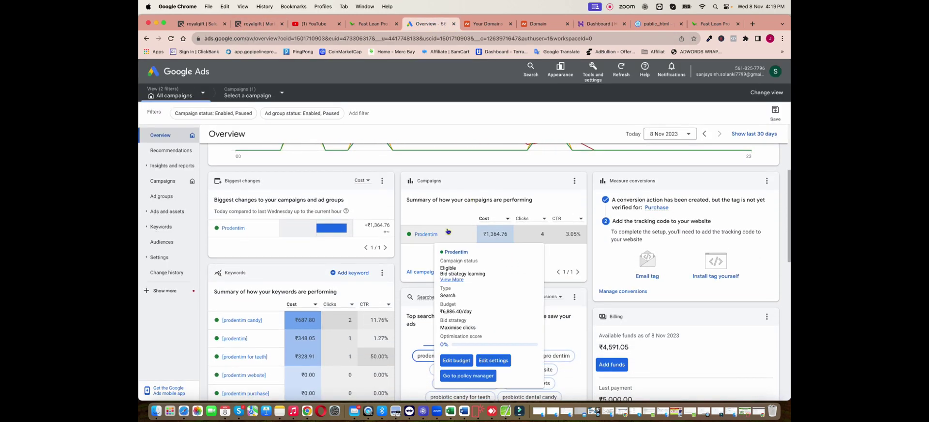
{"action": "scroll", "coordinate": [439, 208], "scroll_direction": "up", "scroll_amount": 1}
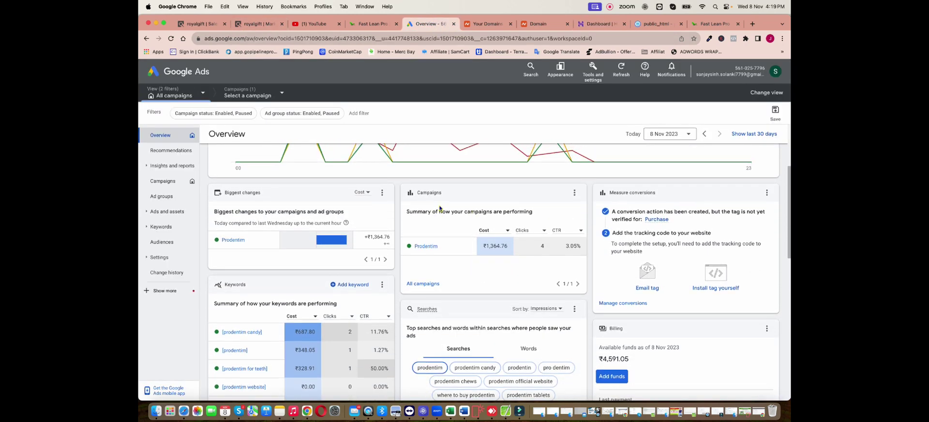
{"action": "scroll", "coordinate": [290, 271], "scroll_direction": "down", "scroll_amount": 5}
{"action": "mouse_move", "coordinate": [284, 252]}
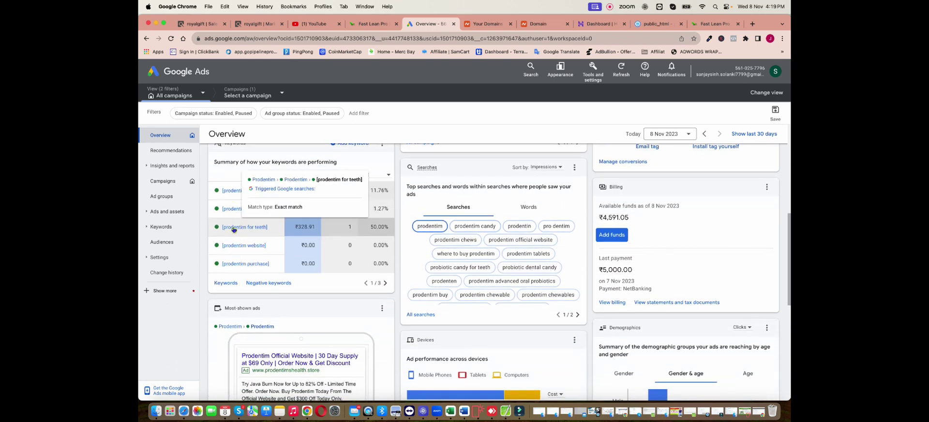
{"action": "mouse_move", "coordinate": [241, 212]}
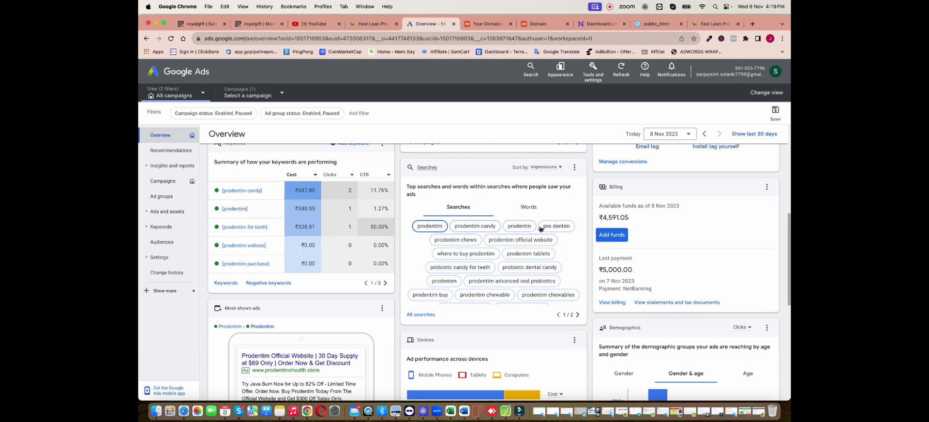
{"action": "mouse_move", "coordinate": [541, 227]}
{"action": "scroll", "coordinate": [409, 211], "scroll_direction": "up", "scroll_amount": 10}
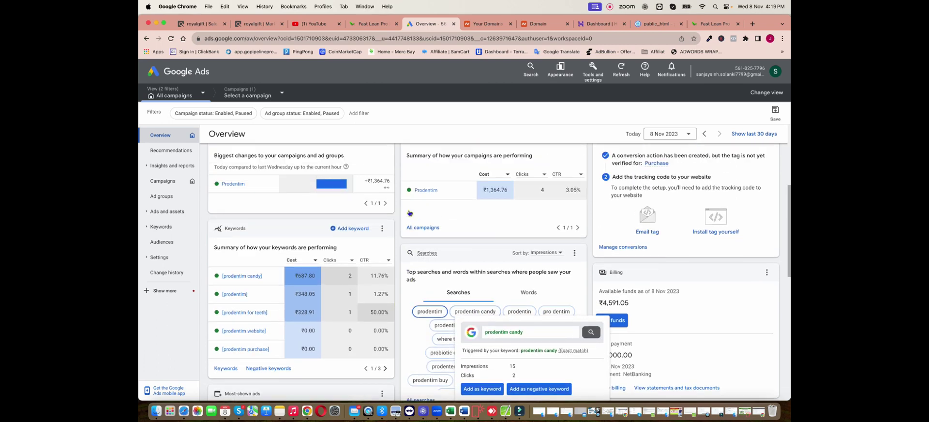
- Set the overview's date range to All time and review the account's overall metrics and keyword performance
{"action": "left_click", "coordinate": [662, 135]}
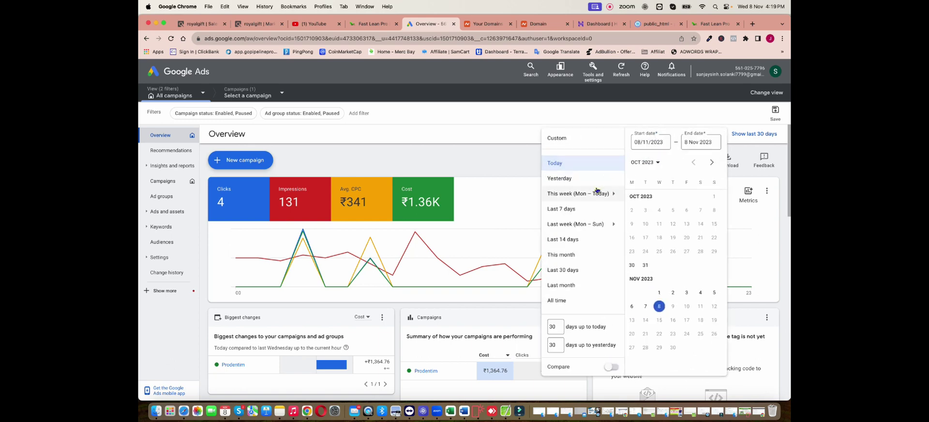
{"action": "left_click", "coordinate": [583, 302]}
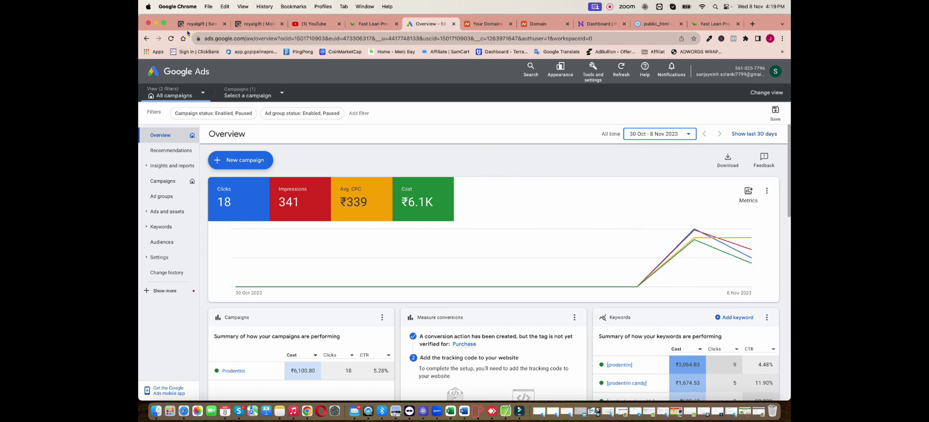
{"action": "scroll", "coordinate": [474, 237], "scroll_direction": "down", "scroll_amount": 5}
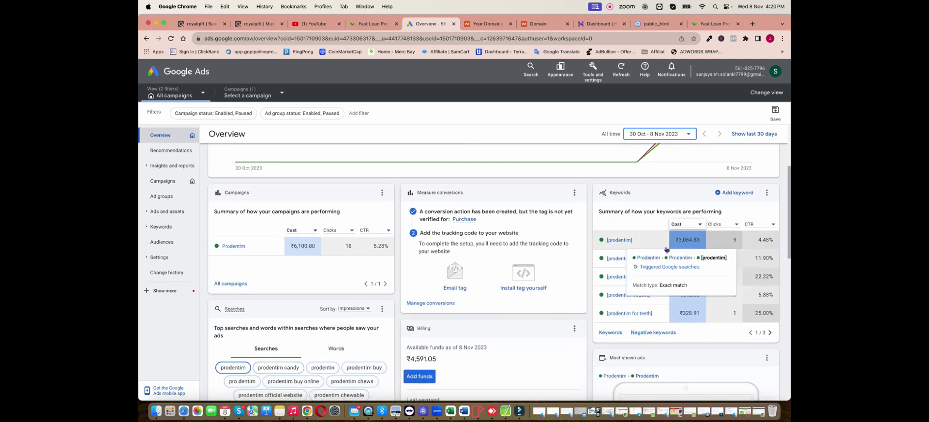
{"action": "scroll", "coordinate": [671, 249], "scroll_direction": "up", "scroll_amount": 5}
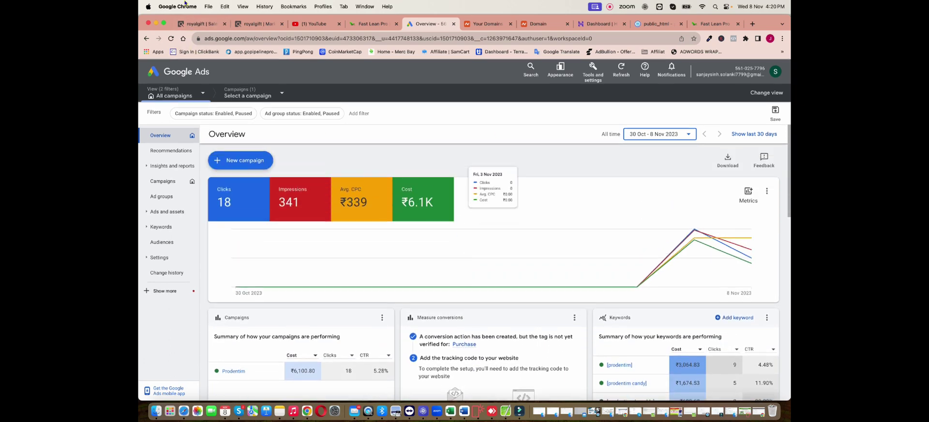
- Switch to ClickBank's Sales Analytics, reload the report and examine the initial sales earnings of the prodentim seller
{"action": "left_click", "coordinate": [206, 25]}
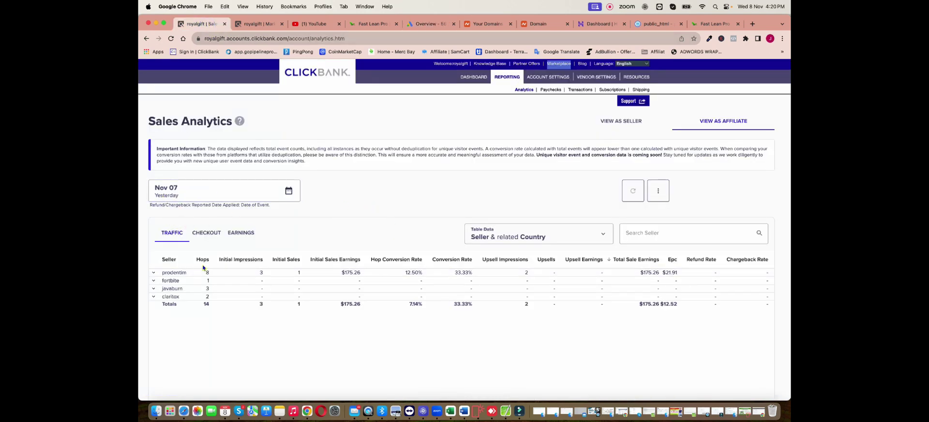
{"action": "double_click", "coordinate": [347, 272]}
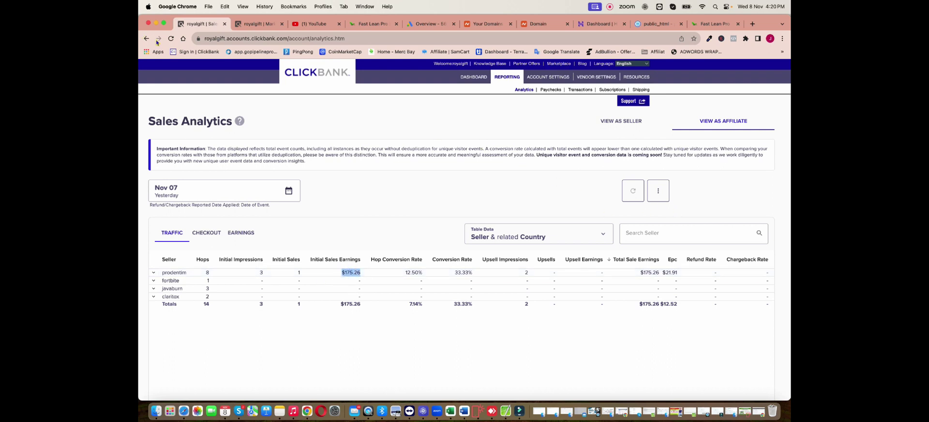
{"action": "left_click", "coordinate": [171, 38]}
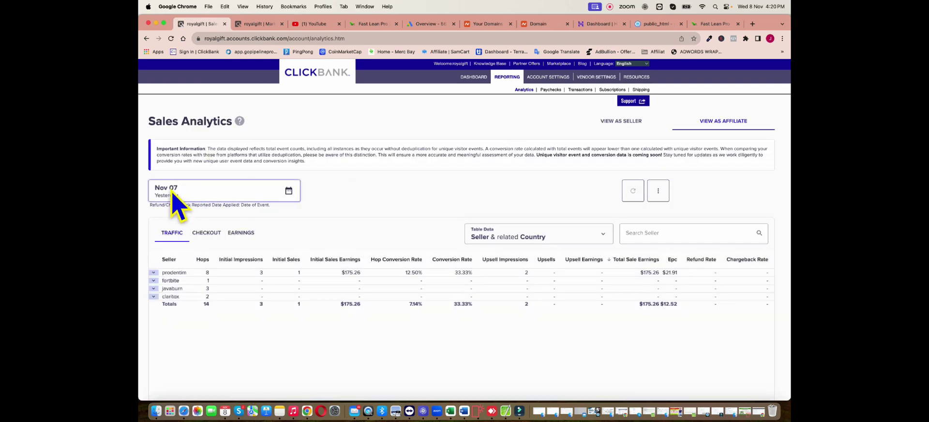
{"action": "scroll", "coordinate": [321, 220], "scroll_direction": "down", "scroll_amount": 1}
{"action": "left_click_drag", "start_coordinate": [343, 251], "coordinate": [365, 253]}
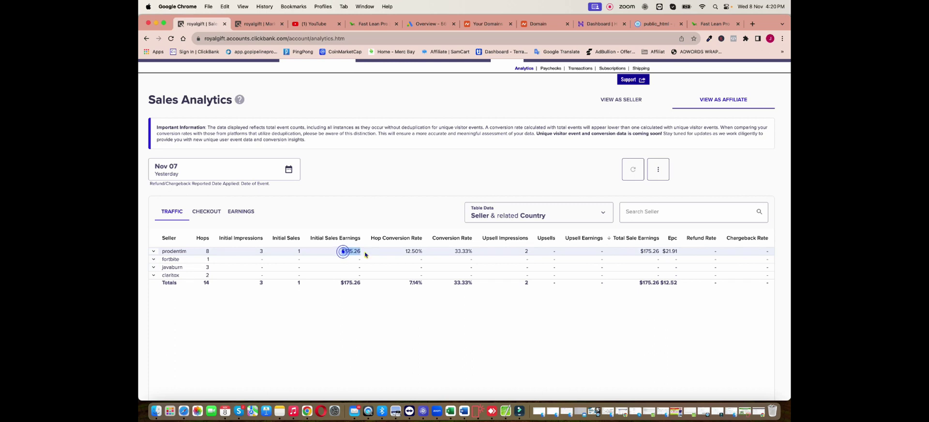
- Search Google for the selected earnings amount of $175.26 and look up its value in Indian rupees
{"action": "right_click", "coordinate": [357, 251]}
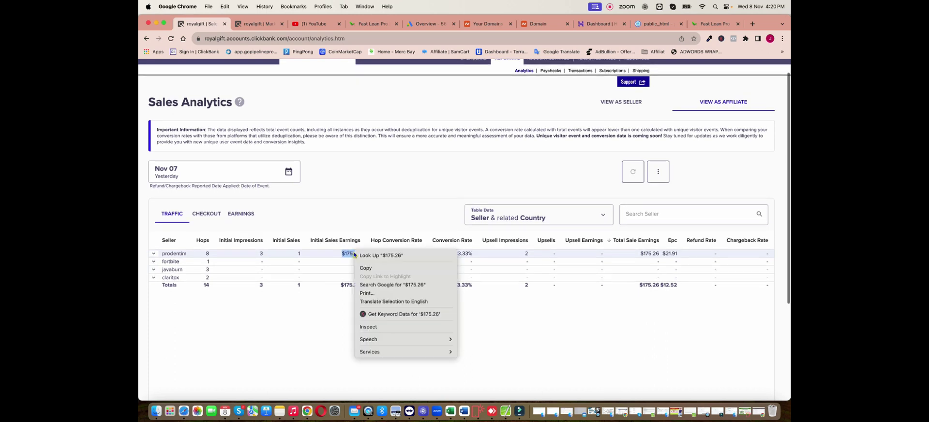
{"action": "left_click", "coordinate": [395, 286]}
{"action": "left_click", "coordinate": [254, 232]}
{"action": "left_click_drag", "start_coordinate": [256, 232], "coordinate": [231, 232]}
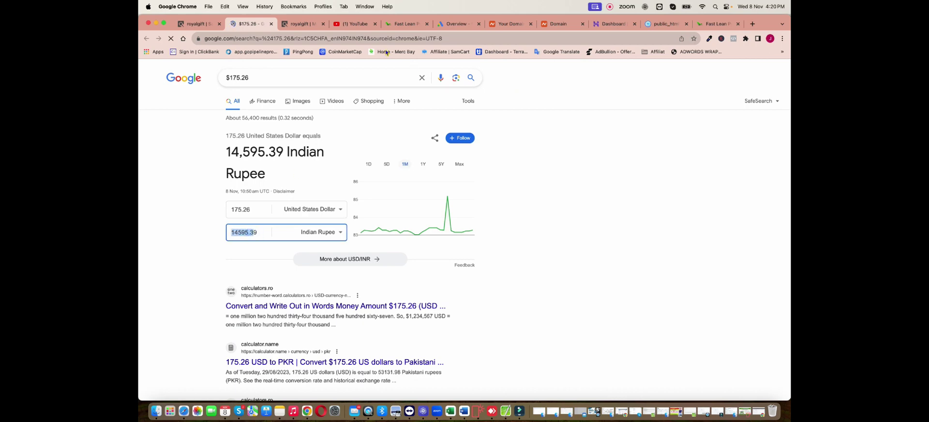
- Return to the Prodentim account's overview in Google Ads and open its advertiser verification page
{"action": "left_click", "coordinate": [453, 24]}
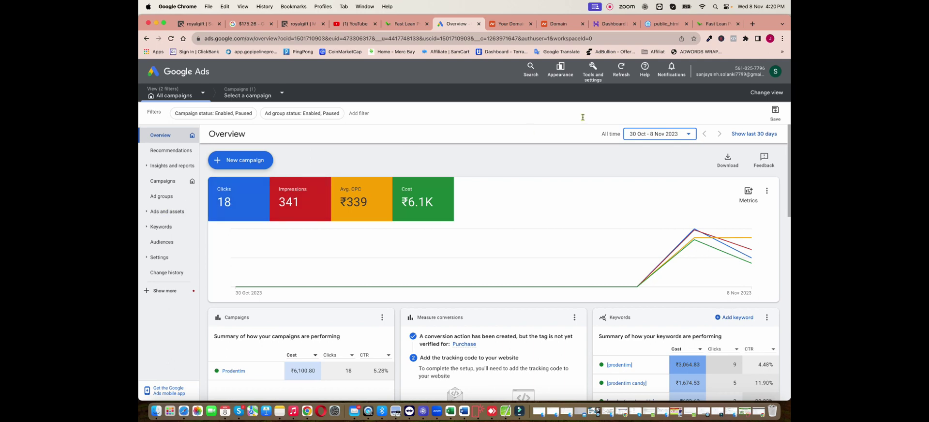
{"action": "left_click", "coordinate": [591, 60]}
{"action": "left_click", "coordinate": [698, 194]}
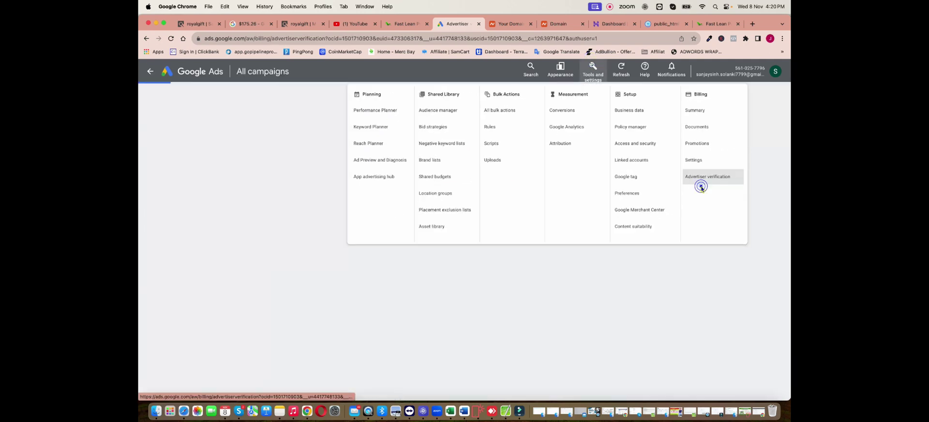